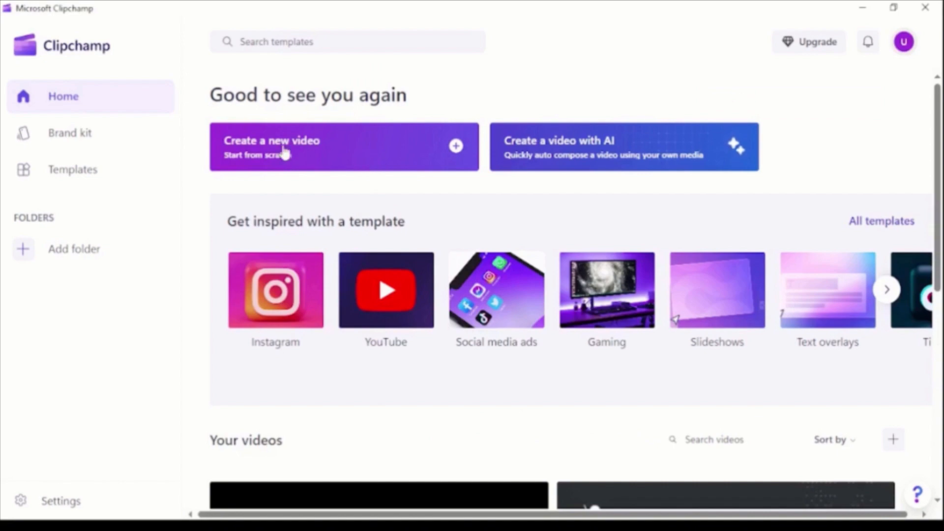
- Start a new video from scratch and browse the Clipchamp selects collection in the stock video library, with the library widened
{"action": "left_click", "coordinate": [347, 153]}
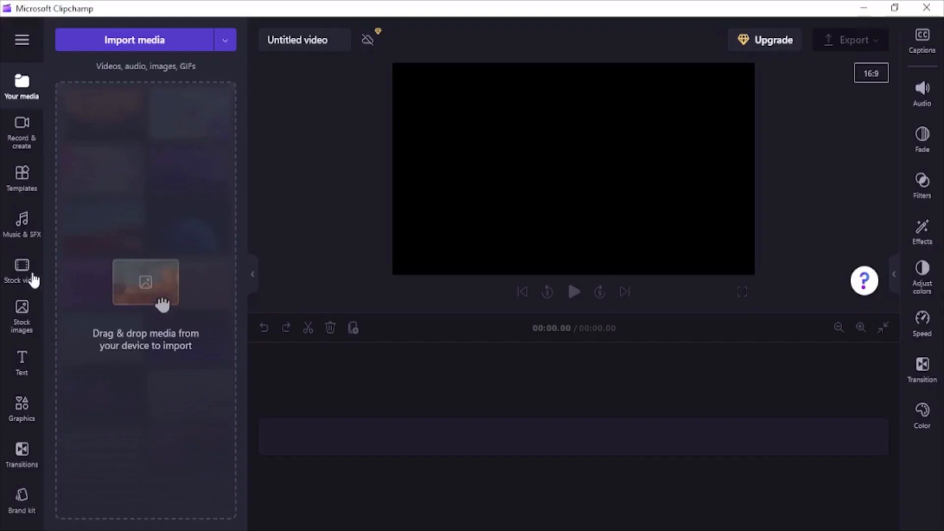
{"action": "left_click", "coordinate": [31, 277]}
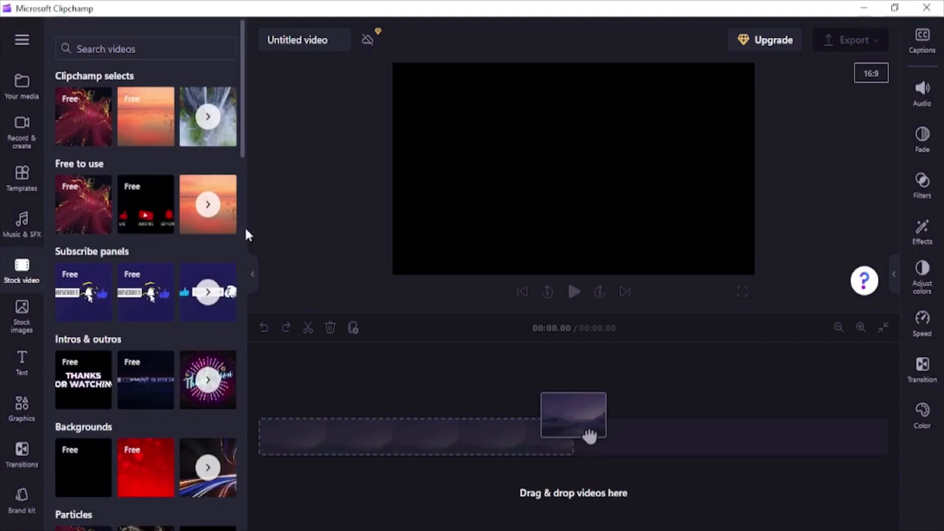
{"action": "left_click_drag", "start_coordinate": [246, 226], "coordinate": [354, 211]}
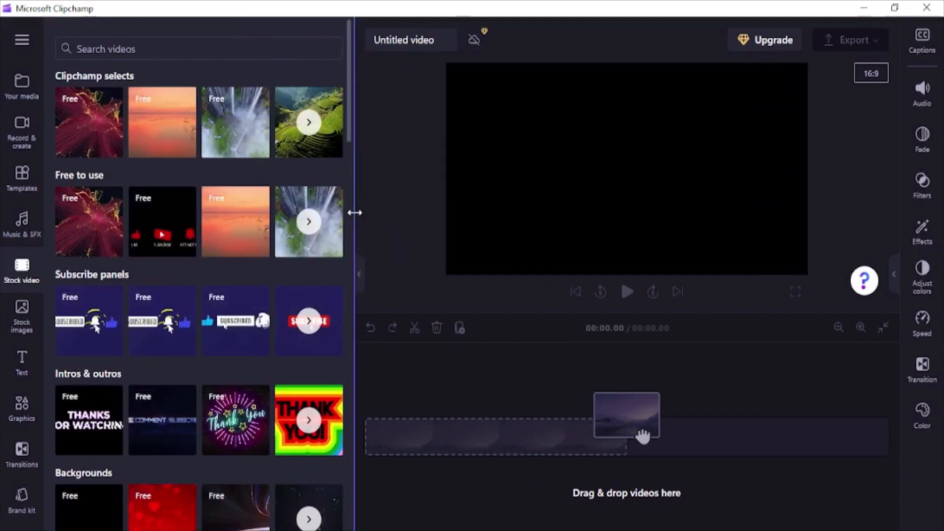
{"action": "left_click", "coordinate": [120, 55]}
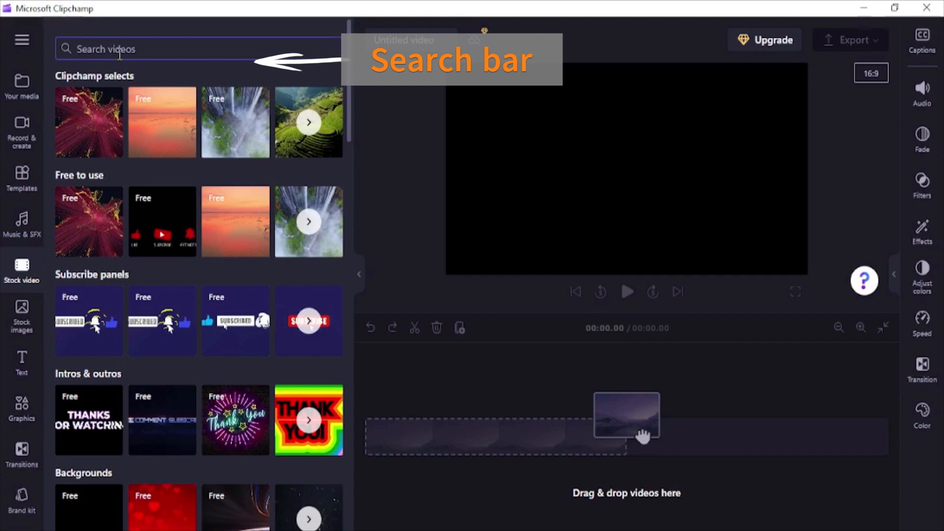
{"action": "left_click", "coordinate": [318, 129]}
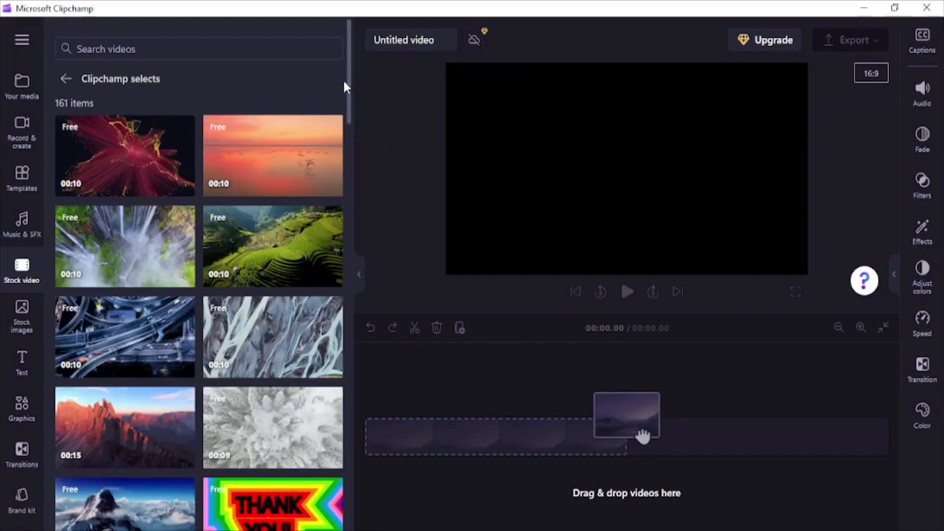
{"action": "mouse_move", "coordinate": [349, 106]}
{"action": "left_mouse_down"}
{"action": "mouse_move", "coordinate": [359, 192]}
{"action": "mouse_move", "coordinate": [353, 355]}
{"action": "mouse_move", "coordinate": [352, 120]}
{"action": "left_mouse_up"}
- Search the stock videos for "Blue smoke" and add the free clip of blue and purple smoke on black to the timeline
{"action": "left_click", "coordinate": [90, 56]}
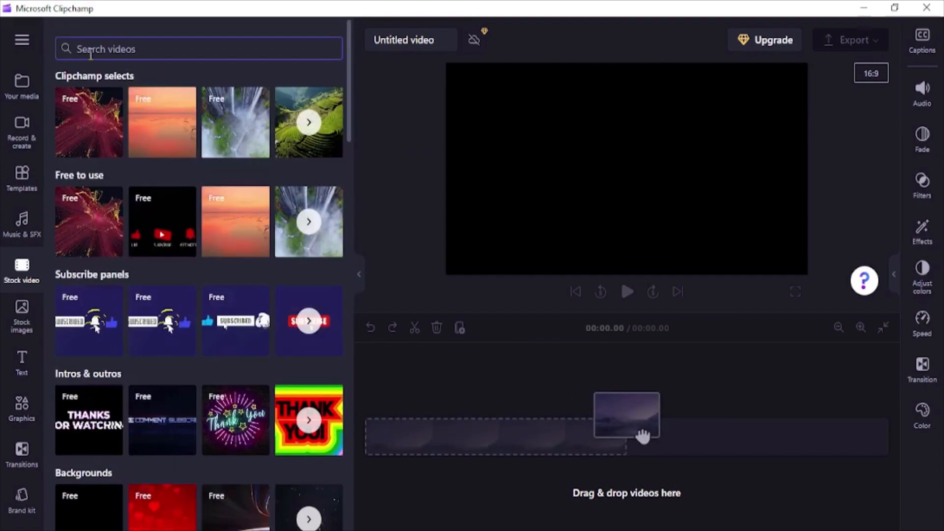
{"action": "type", "text": "Blue smoke"}
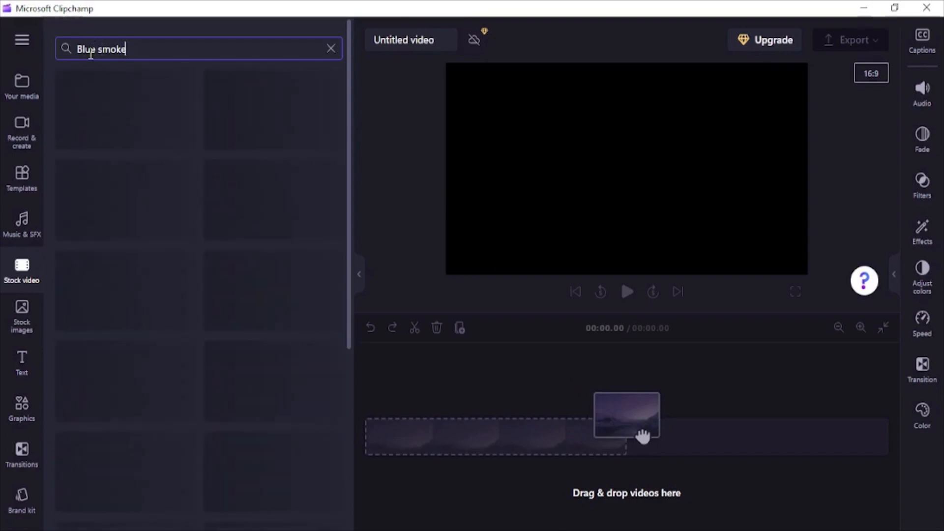
{"action": "mouse_move", "coordinate": [106, 316]}
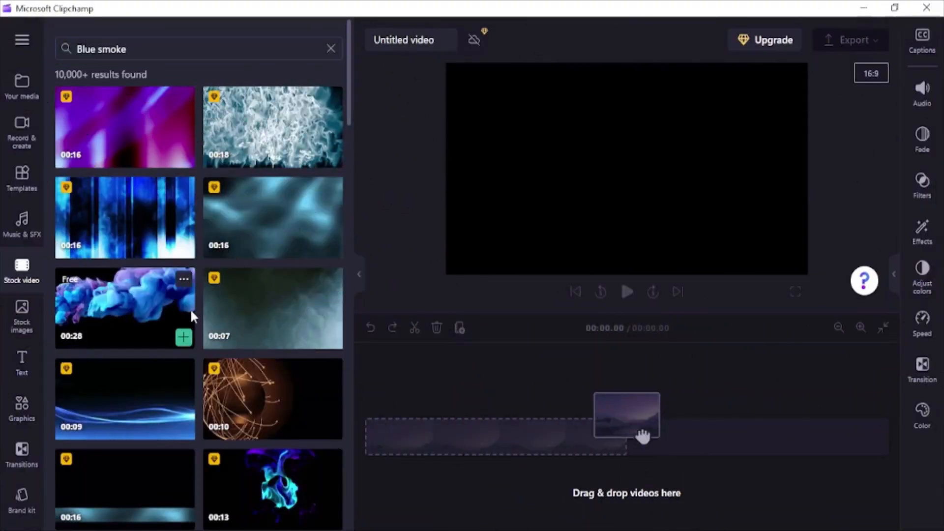
{"action": "left_click_drag", "start_coordinate": [643, 436], "coordinate": [394, 418]}
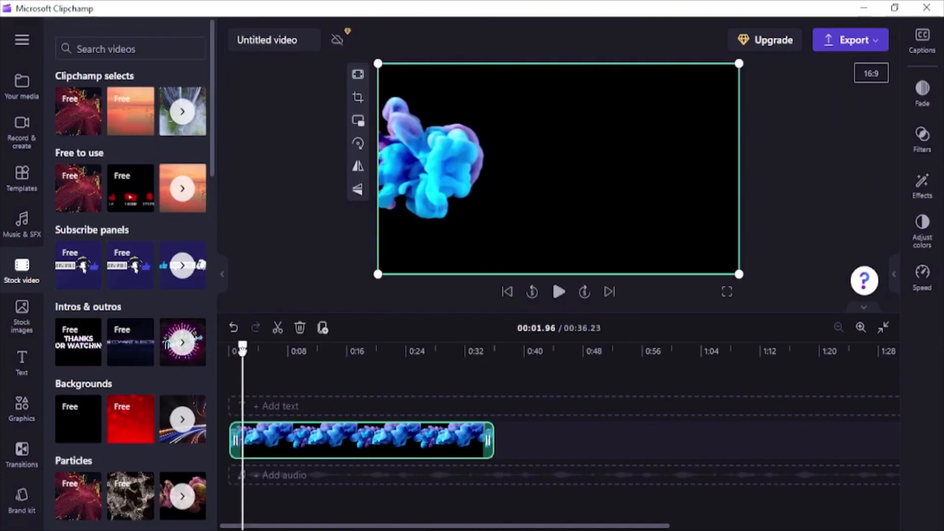
- Browse the text presets and add the Clean Title preset above the smoke clip at about 8 seconds
{"action": "left_click", "coordinate": [22, 362]}
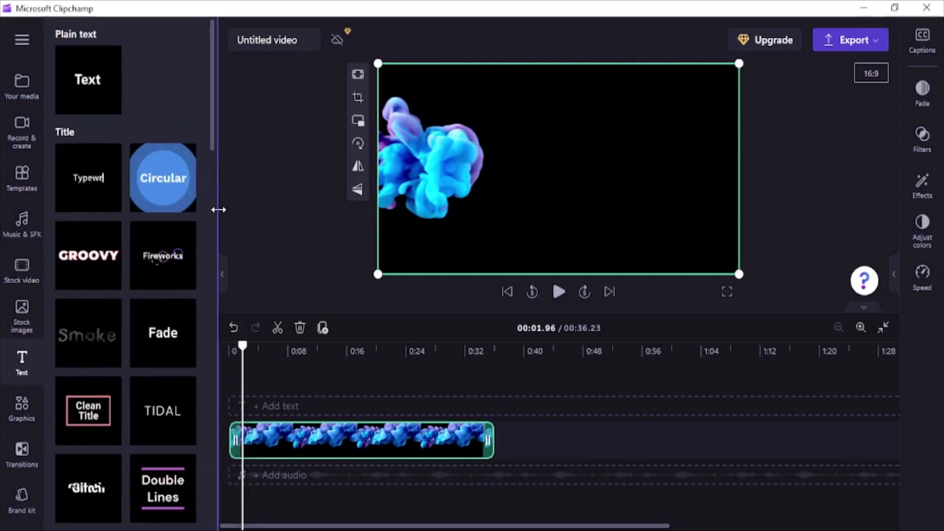
{"action": "left_click_drag", "start_coordinate": [218, 211], "coordinate": [269, 263]}
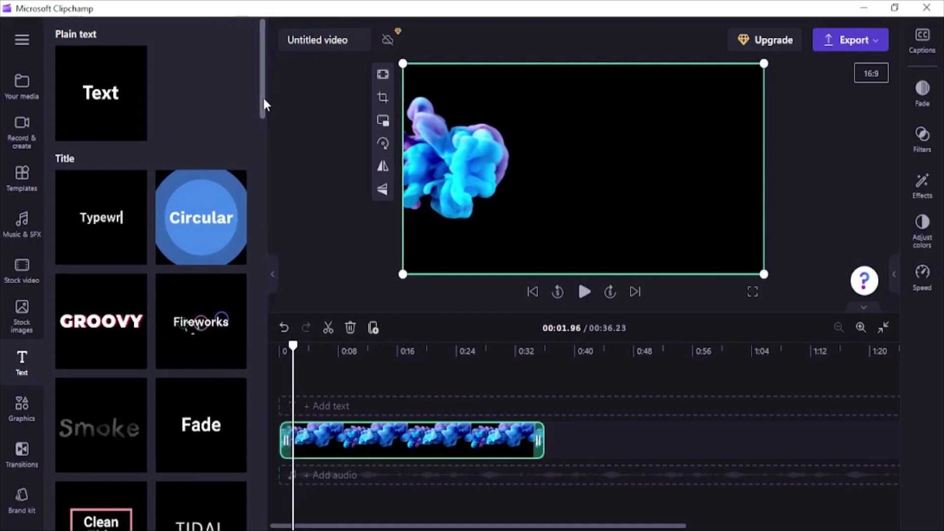
{"action": "left_click_drag", "start_coordinate": [263, 102], "coordinate": [294, 526]}
{"action": "left_click_drag", "start_coordinate": [265, 94], "coordinate": [274, 143]}
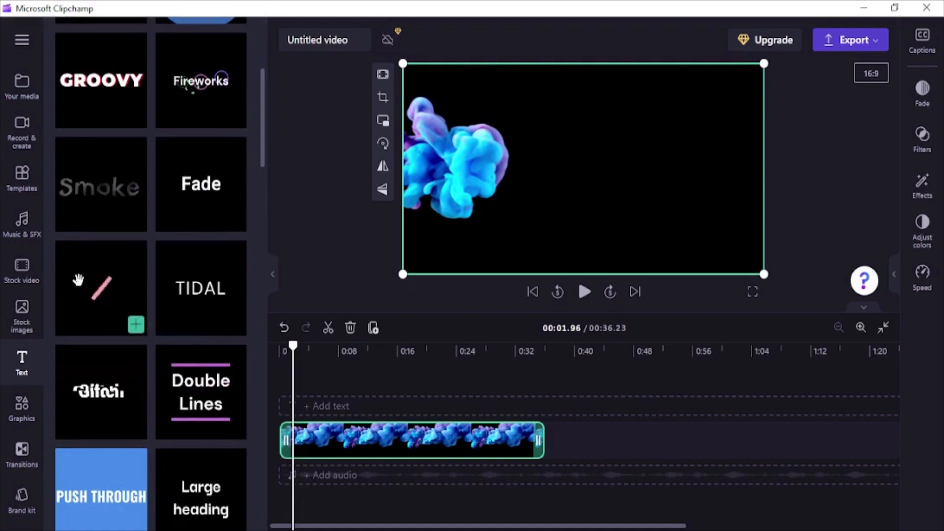
{"action": "left_click_drag", "start_coordinate": [134, 315], "coordinate": [362, 411]}
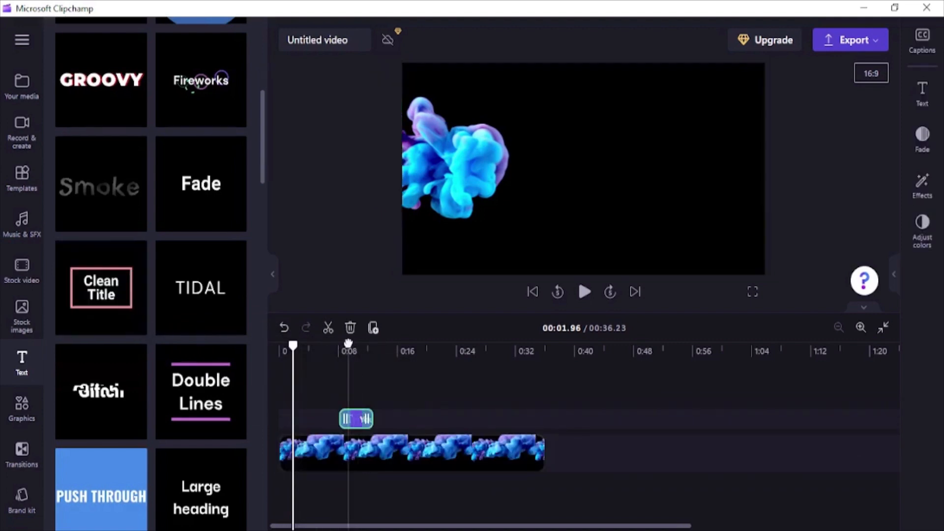
- Extend the title clip's start back to 00:03.55 and shift the whole clip to begin at about 6 seconds
{"action": "left_click_drag", "start_coordinate": [349, 344], "coordinate": [305, 359]}
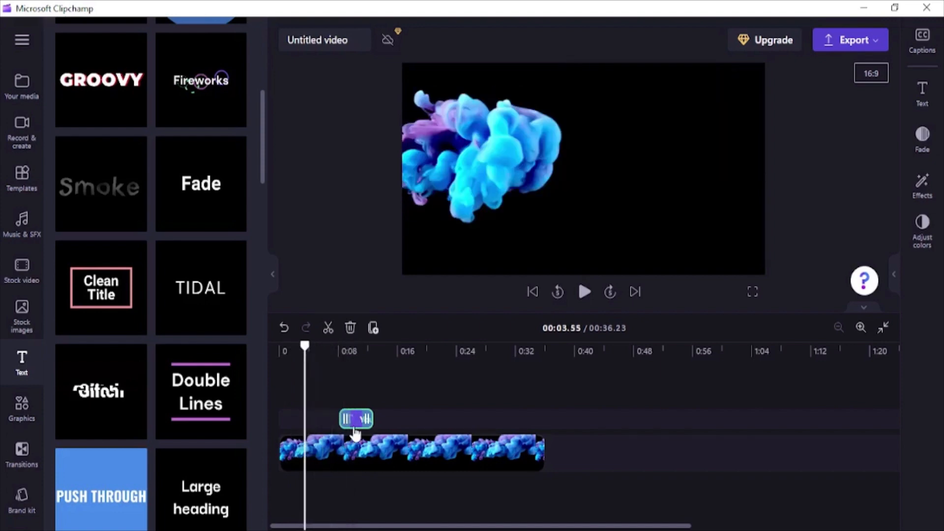
{"action": "left_click_drag", "start_coordinate": [340, 418], "coordinate": [309, 418]}
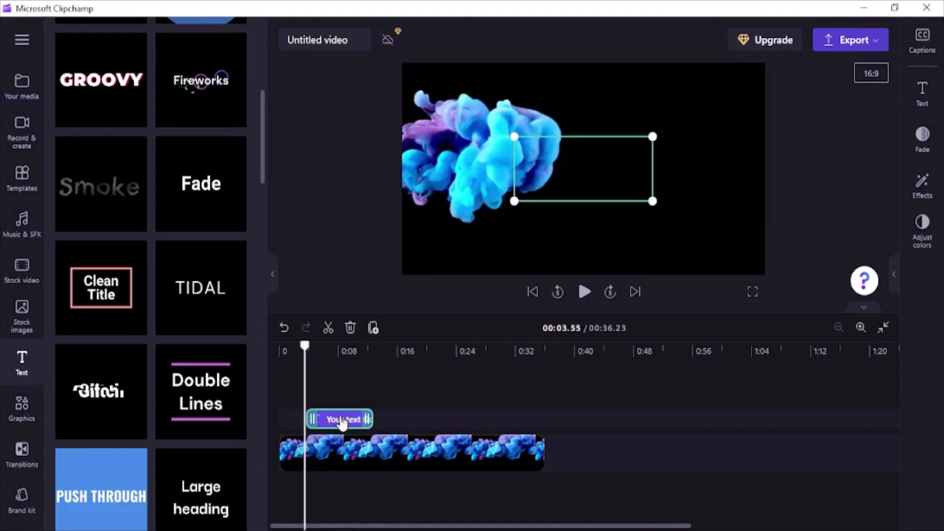
{"action": "mouse_move", "coordinate": [349, 422]}
{"action": "left_mouse_down"}
{"action": "mouse_move", "coordinate": [451, 411]}
{"action": "mouse_move", "coordinate": [378, 430]}
{"action": "mouse_move", "coordinate": [378, 420]}
{"action": "mouse_move", "coordinate": [455, 419]}
{"action": "mouse_move", "coordinate": [355, 420]}
{"action": "left_mouse_up"}
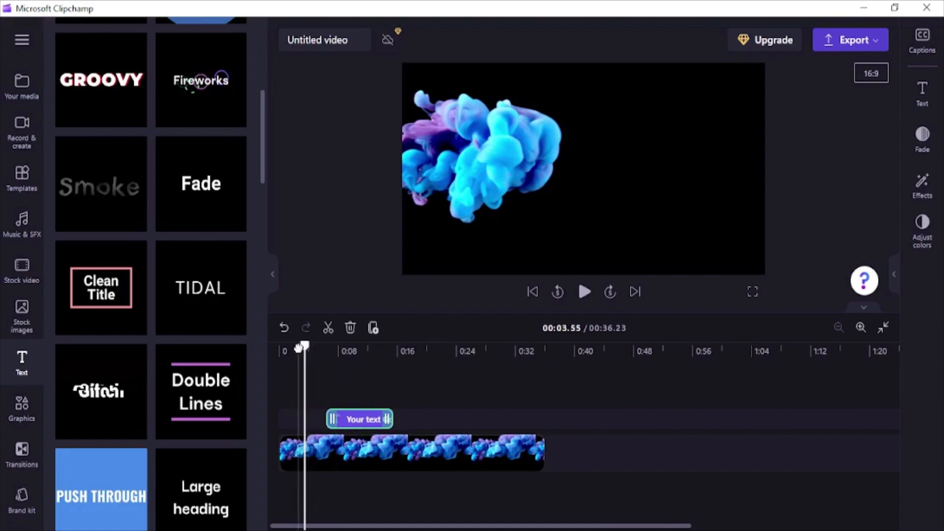
- View the title at 00:11.60 and replace its placeholder text with "Voila"
{"action": "left_click_drag", "start_coordinate": [305, 347], "coordinate": [364, 348]}
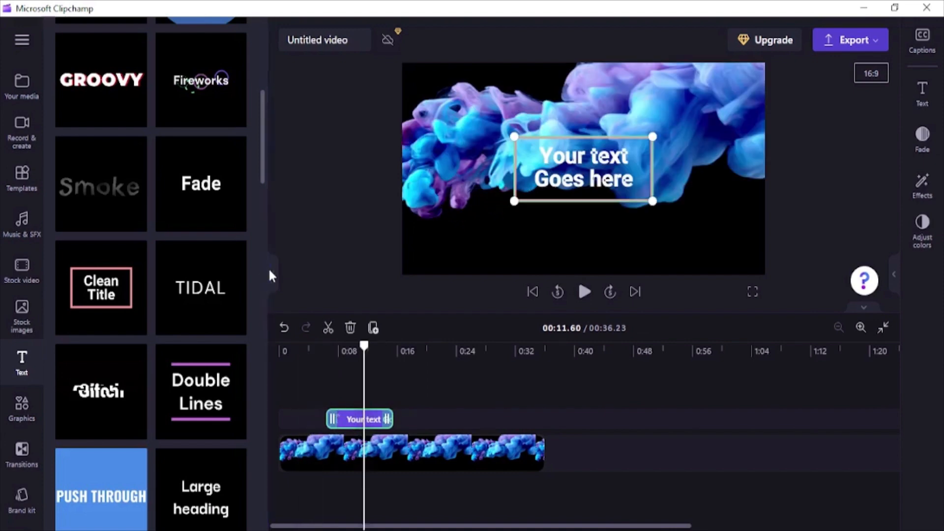
{"action": "left_click", "coordinate": [264, 274]}
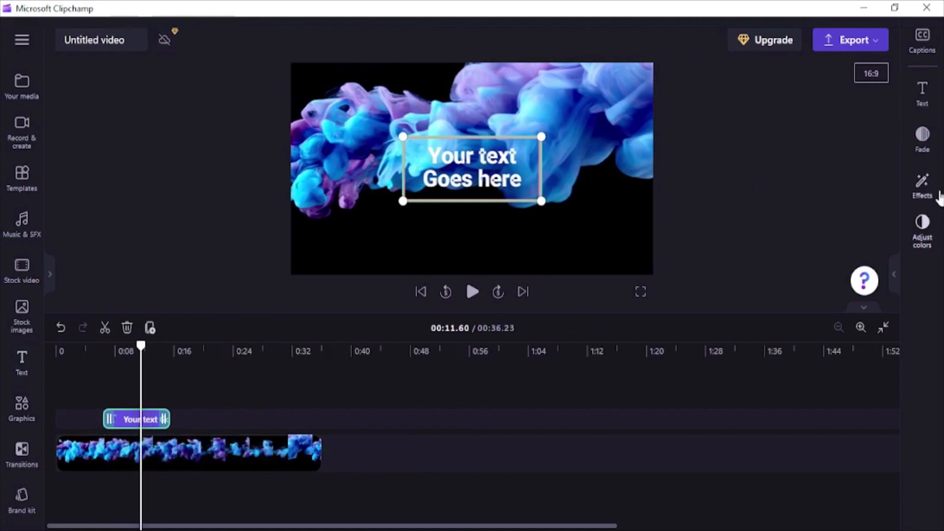
{"action": "left_click", "coordinate": [928, 112]}
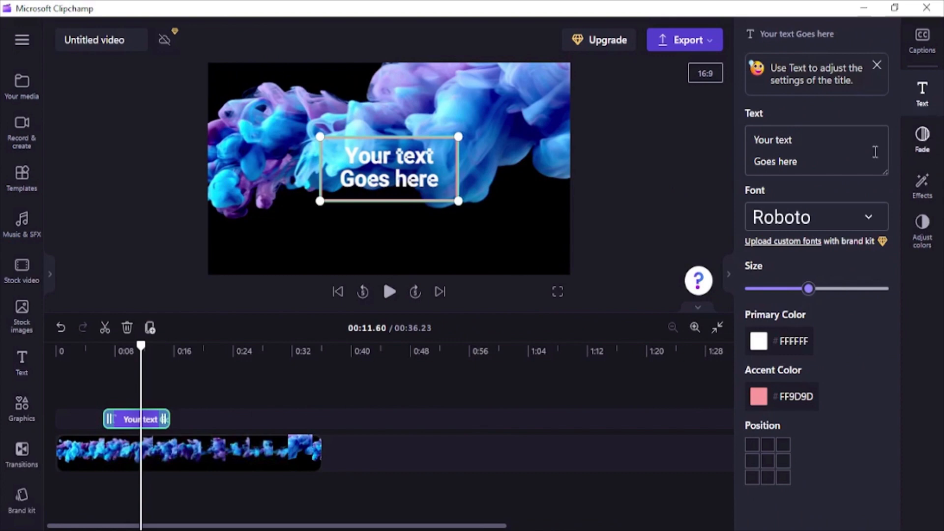
{"action": "left_click", "coordinate": [803, 163]}
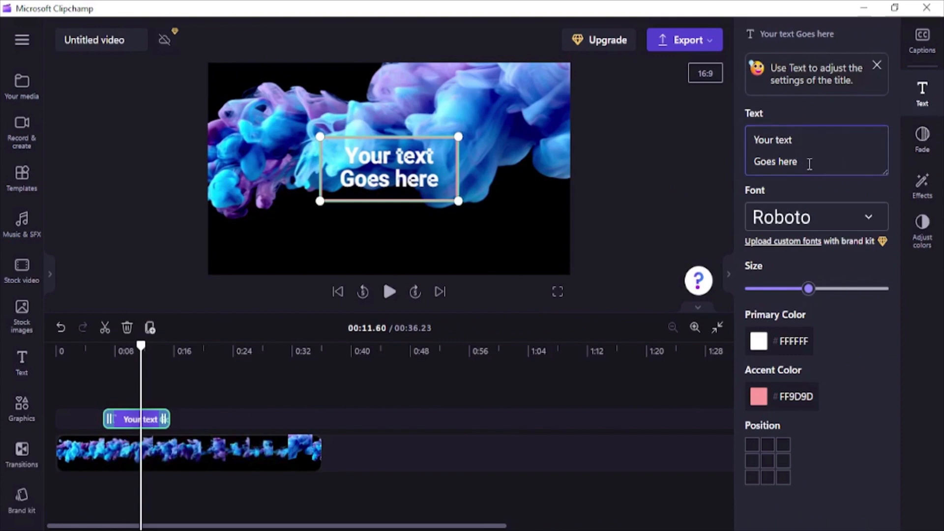
{"action": "left_click_drag", "start_coordinate": [809, 163], "coordinate": [735, 133]}
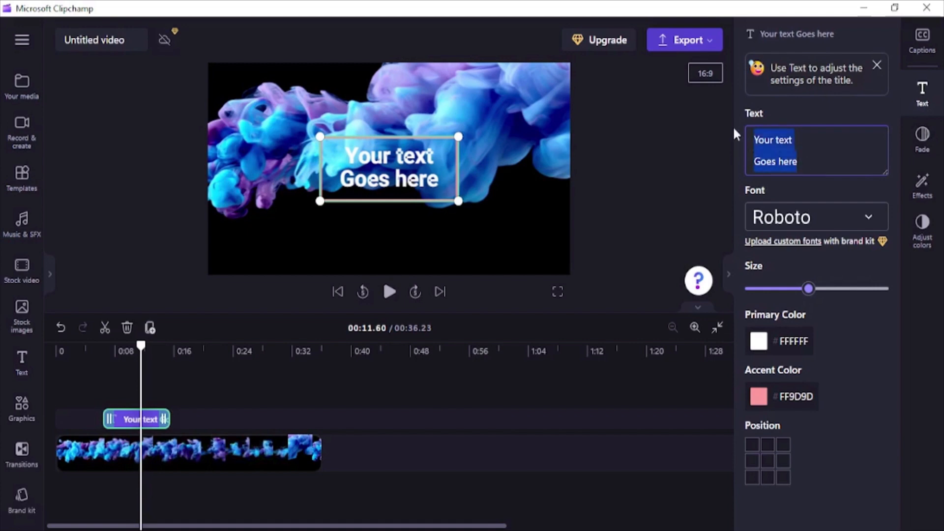
{"action": "key", "text": "BackSpace"}
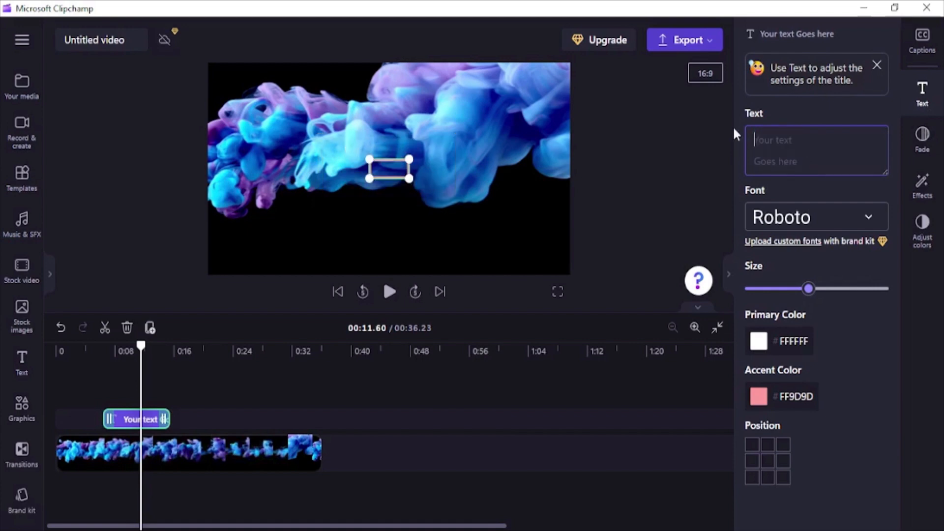
{"action": "type", "text": "Voila"}
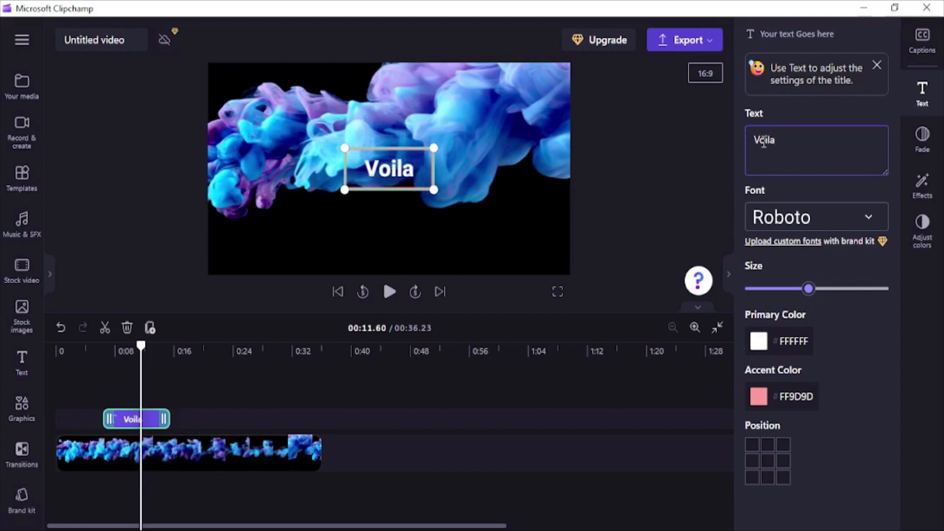
- Set the title's font to Anton and enlarge the title, first with its size setting and further in the preview
{"action": "left_click", "coordinate": [819, 230]}
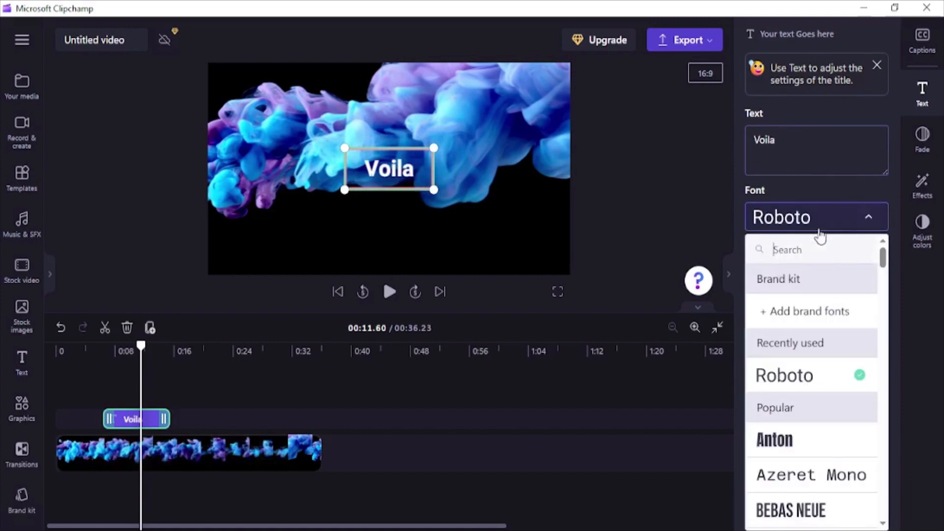
{"action": "mouse_move", "coordinate": [883, 259]}
{"action": "left_mouse_down"}
{"action": "mouse_move", "coordinate": [873, 372]}
{"action": "mouse_move", "coordinate": [884, 347]}
{"action": "mouse_move", "coordinate": [883, 260]}
{"action": "left_mouse_up"}
{"action": "left_click", "coordinate": [833, 369]}
{"action": "left_click", "coordinate": [783, 440]}
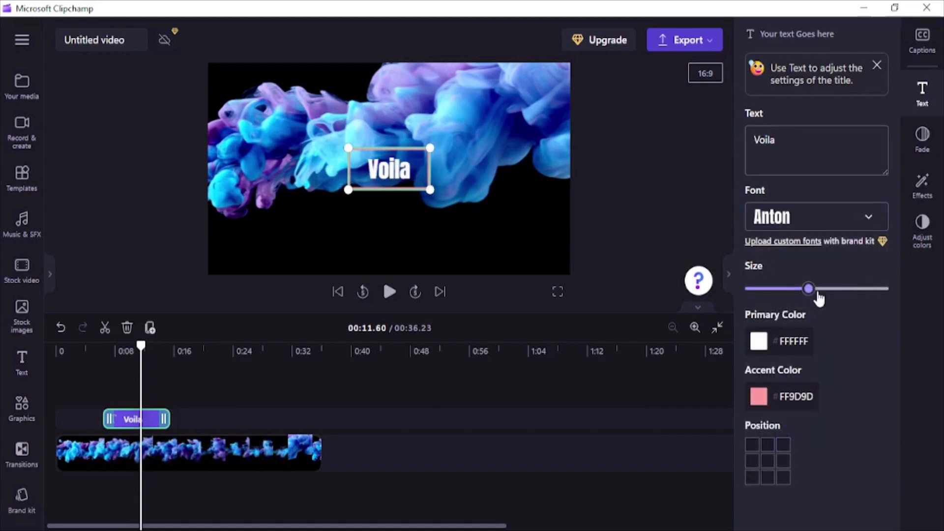
{"action": "left_click_drag", "start_coordinate": [809, 295], "coordinate": [829, 295]}
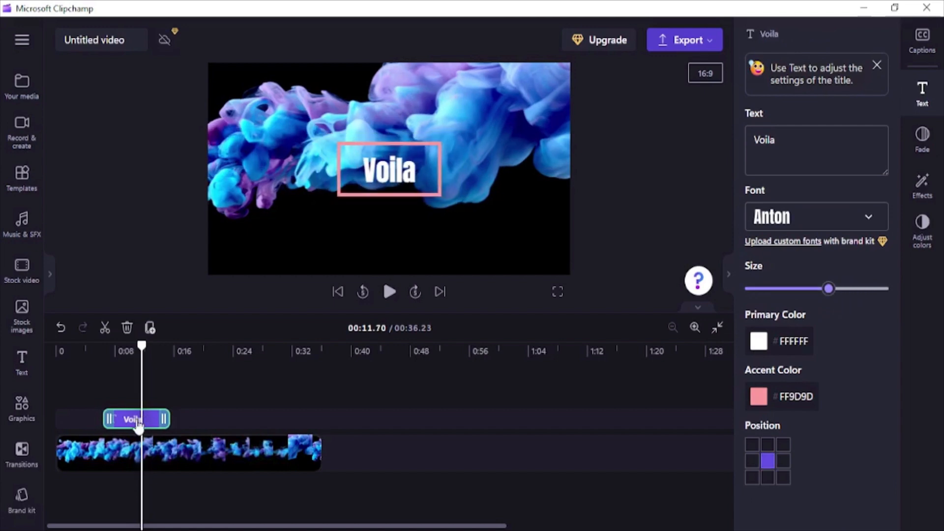
{"action": "left_click", "coordinate": [389, 172]}
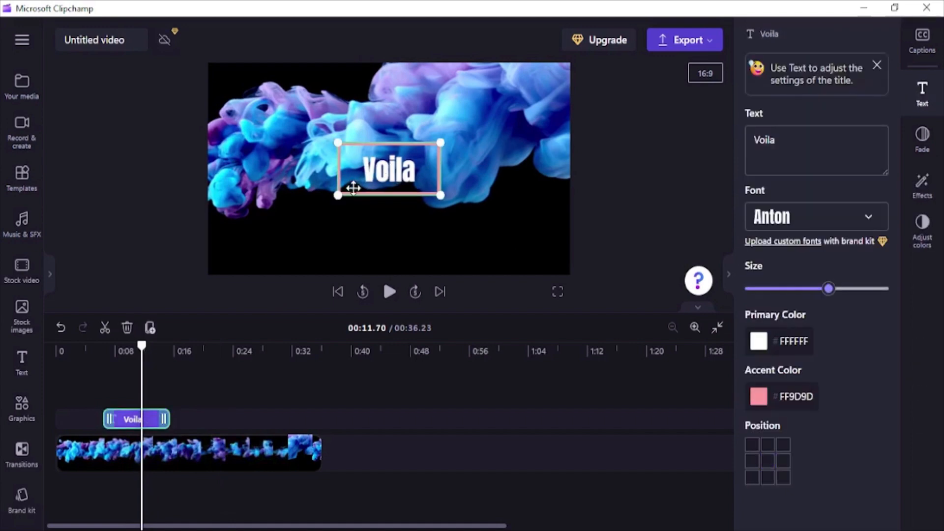
{"action": "left_click_drag", "start_coordinate": [333, 204], "coordinate": [301, 211]}
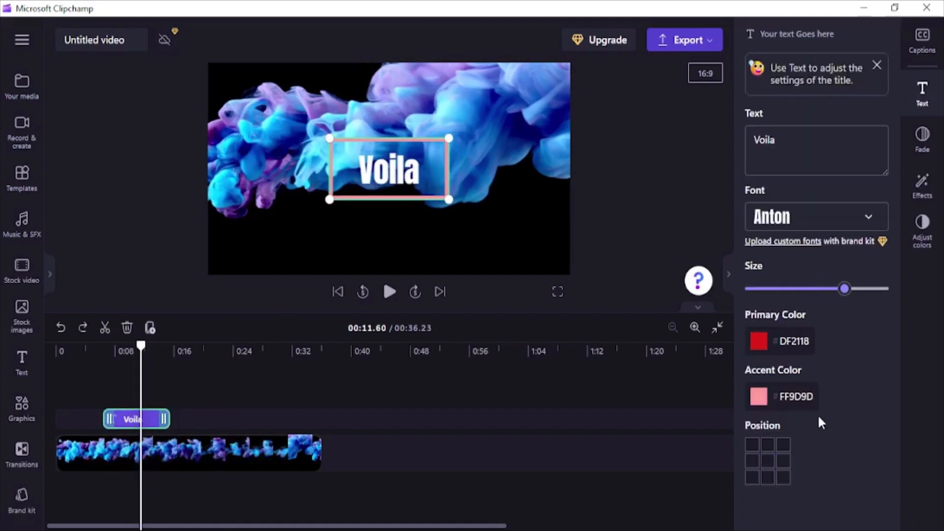
- Try the title in the middle-left, middle-right, top-centre and bottom-centre preset positions and return it to the centre
{"action": "left_click", "coordinate": [752, 461]}
{"action": "left_click", "coordinate": [782, 462]}
{"action": "left_click", "coordinate": [769, 446]}
{"action": "left_click", "coordinate": [769, 479]}
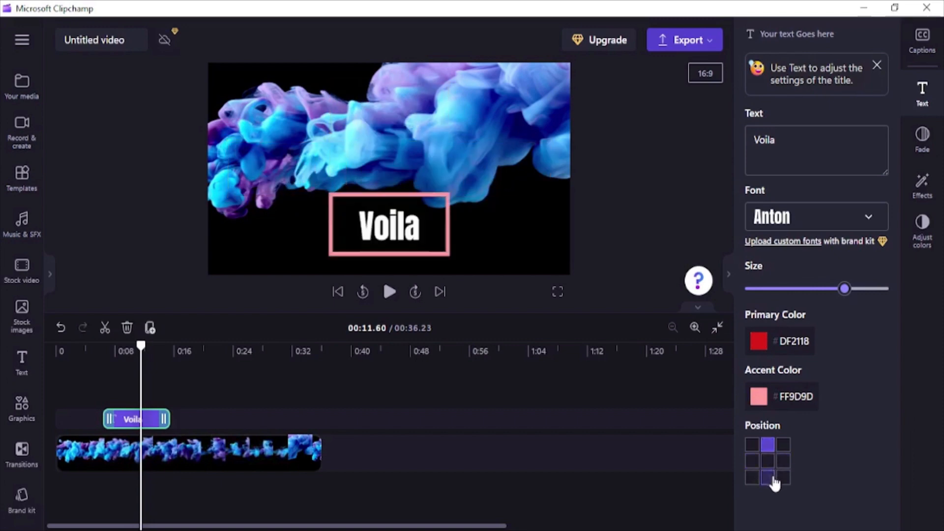
{"action": "left_click", "coordinate": [768, 463]}
- Review the fade settings and the available effects for the title
{"action": "left_click", "coordinate": [923, 140]}
{"action": "left_click", "coordinate": [922, 187]}
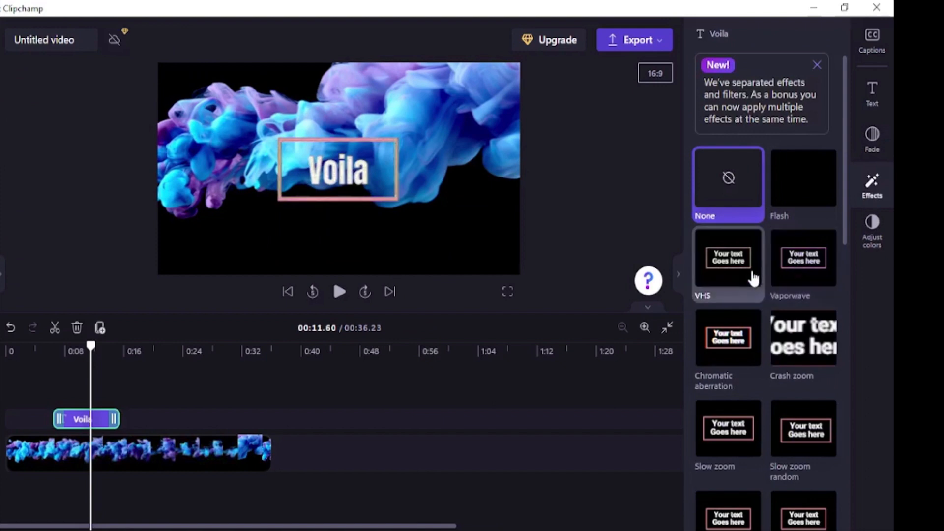
- Move the enlarged Voila title to the centre of the frame and play the video from the beginning
{"action": "left_click", "coordinate": [312, 183]}
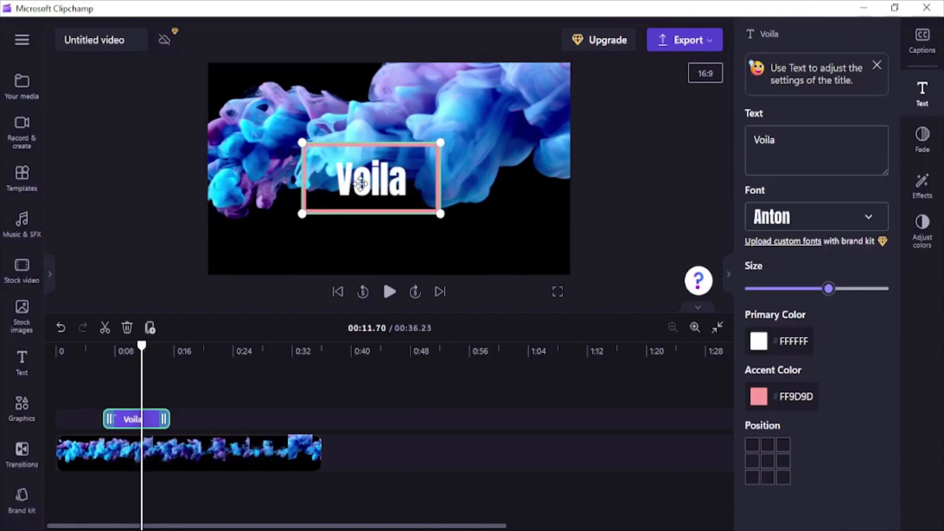
{"action": "left_click_drag", "start_coordinate": [361, 183], "coordinate": [382, 176]}
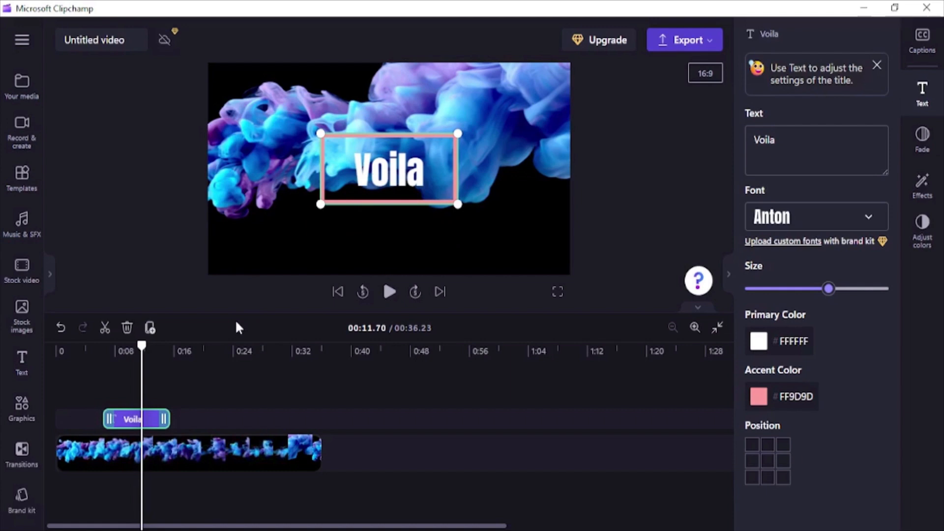
{"action": "left_click", "coordinate": [338, 294]}
{"action": "left_click", "coordinate": [390, 293]}
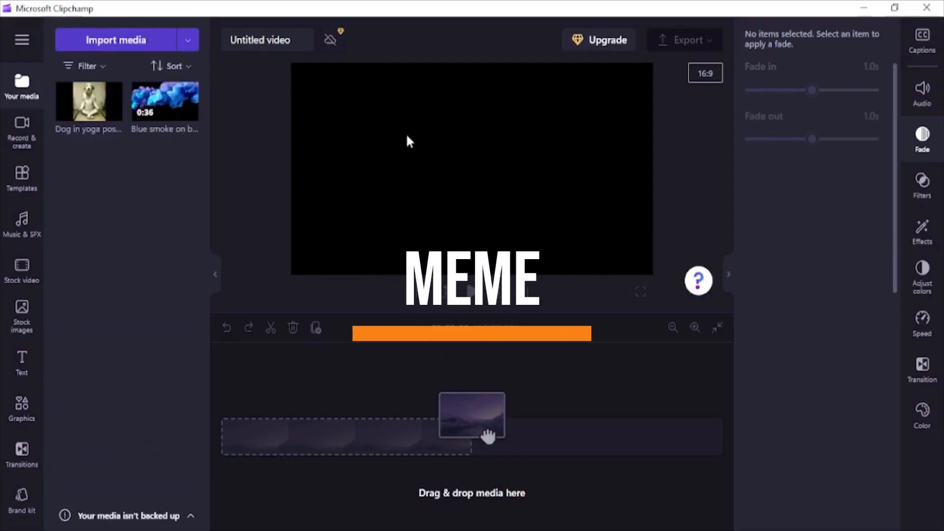
- Place the dog in yoga pose image at the start of the timeline and add the Meme Text title above it
{"action": "left_click_drag", "start_coordinate": [89, 102], "coordinate": [308, 442]}
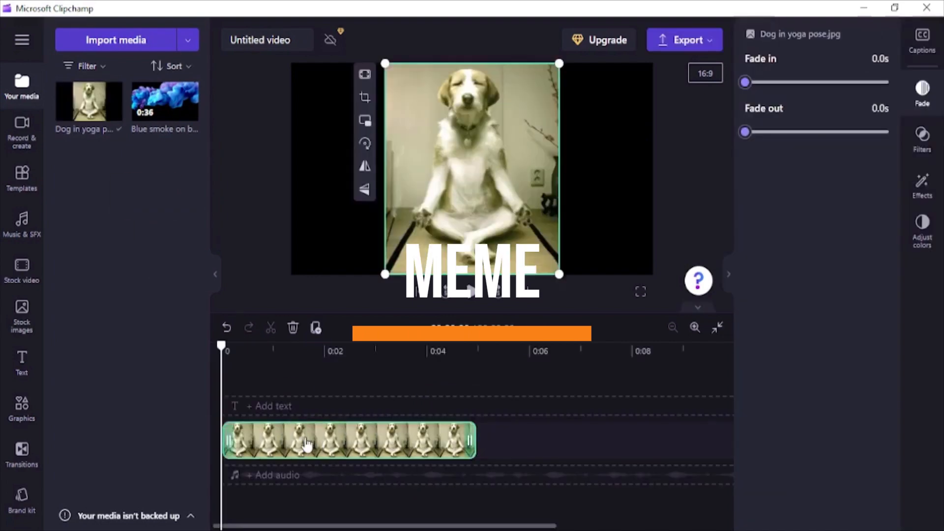
{"action": "left_click", "coordinate": [22, 362]}
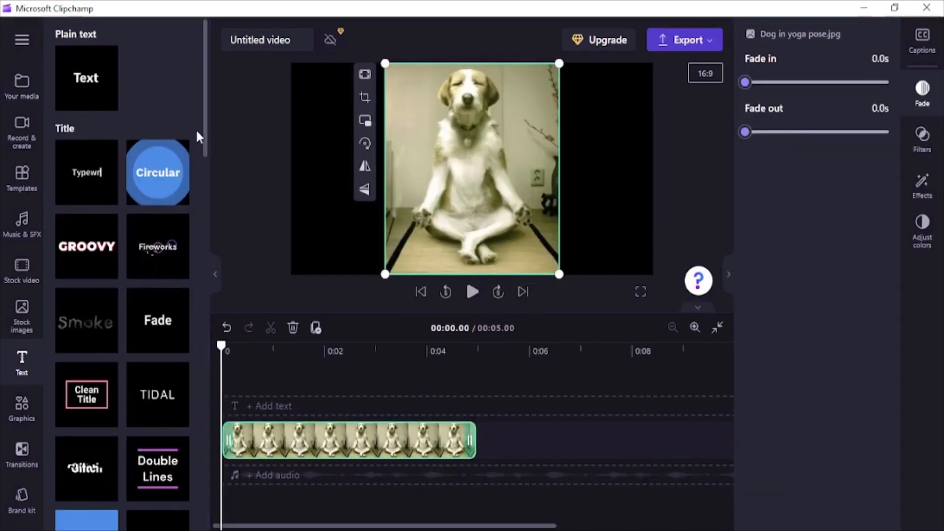
{"action": "left_click_drag", "start_coordinate": [205, 130], "coordinate": [182, 480]}
{"action": "mouse_move", "coordinate": [141, 250]}
{"action": "left_click_drag", "start_coordinate": [141, 249], "coordinate": [246, 418]}
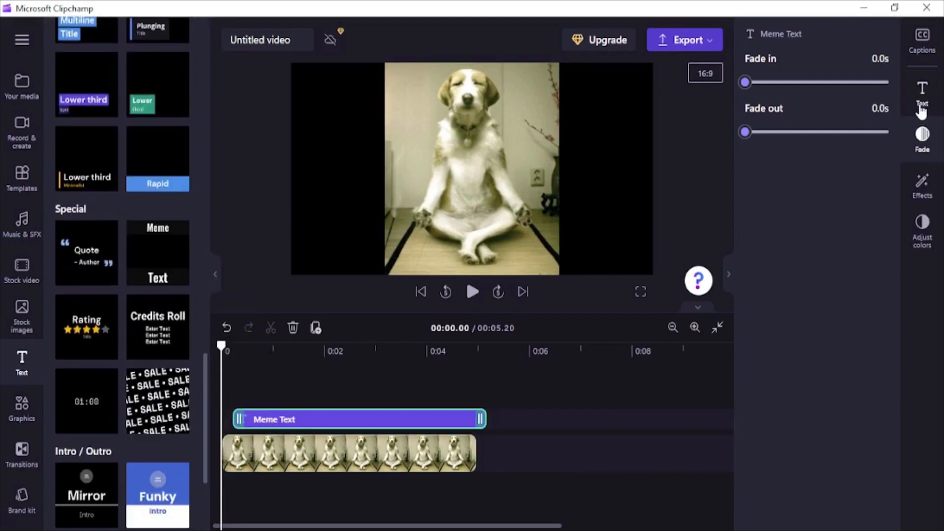
- Set the meme title's lines to "Come On Mental Peace" and "I Dont Have Whole Day"
{"action": "left_click", "coordinate": [922, 96]}
{"action": "type", "text": "Come On Mental Peace"}
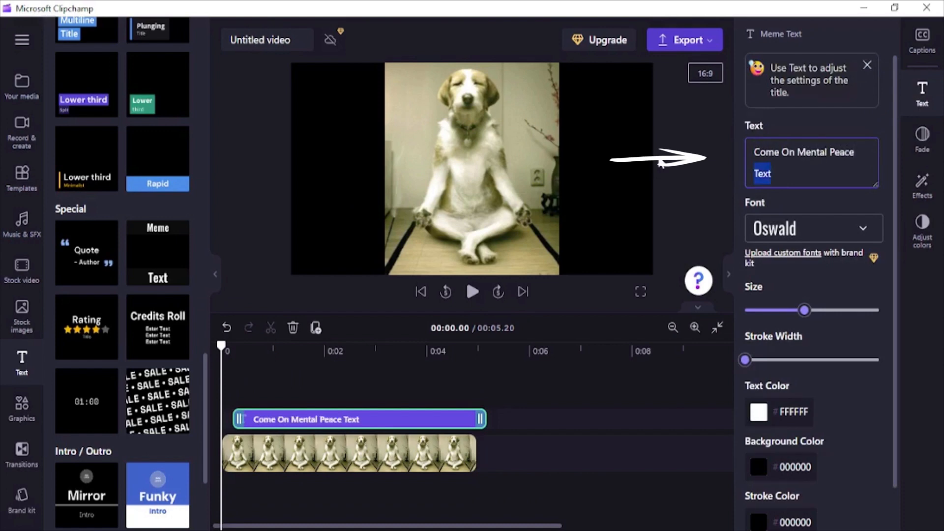
{"action": "type", "text": "I dont Have Whole Day"}
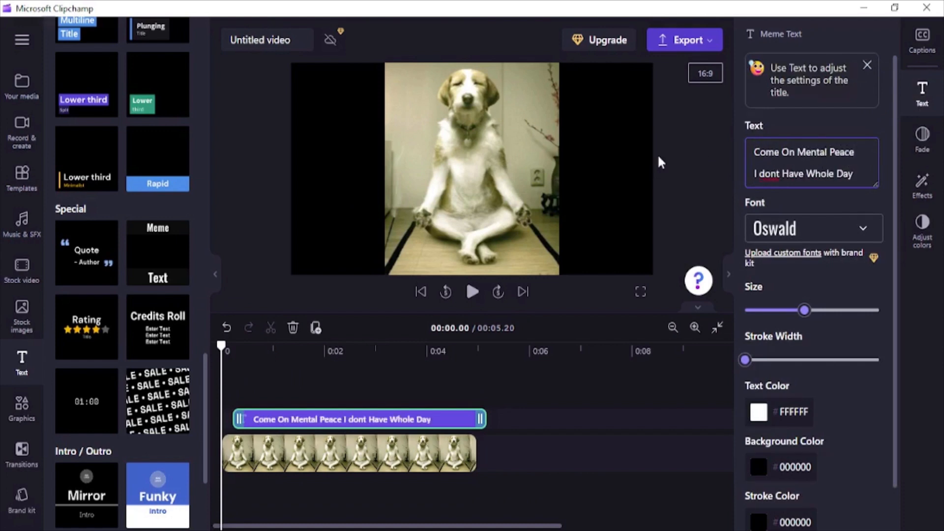
{"action": "key", "text": "Left"}
{"action": "key", "text": "Left"}
{"action": "key", "text": "Left"}
{"action": "key", "text": "Left"}
{"action": "key", "text": "Left"}
{"action": "key", "text": "Left"}
{"action": "key", "text": "Left"}
{"action": "key", "text": "Left"}
{"action": "key", "text": "Left"}
{"action": "key", "text": "Left"}
{"action": "key", "text": "Left"}
{"action": "key", "text": "Left"}
{"action": "key", "text": "Left"}
{"action": "key", "text": "Left"}
{"action": "key", "text": "Left"}
{"action": "key", "text": "Left"}
{"action": "key", "text": "Left"}
{"action": "key", "text": "Left"}
{"action": "key", "text": "BackSpace"}
{"action": "type", "text": "D"}
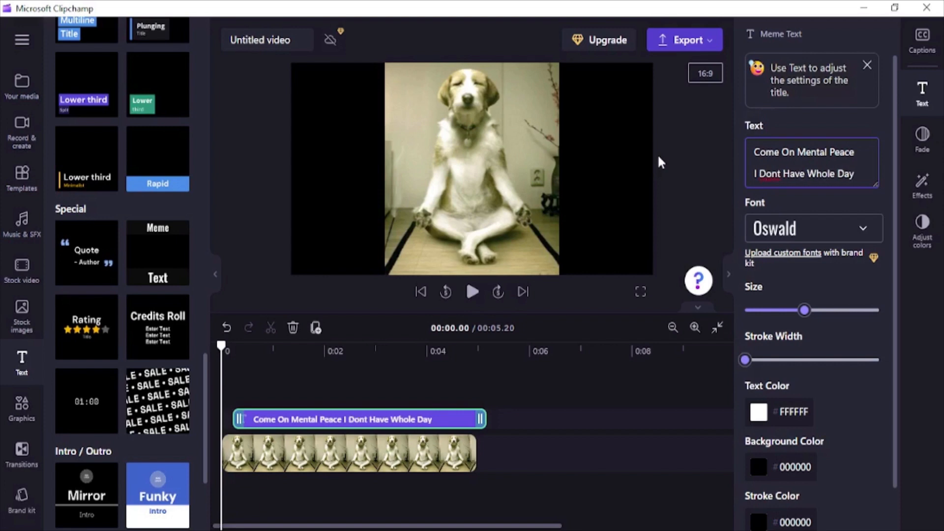
- Set the meme text's font to Anton and its text colour to red #E21515
{"action": "left_click", "coordinate": [833, 230]}
{"action": "left_click", "coordinate": [776, 449]}
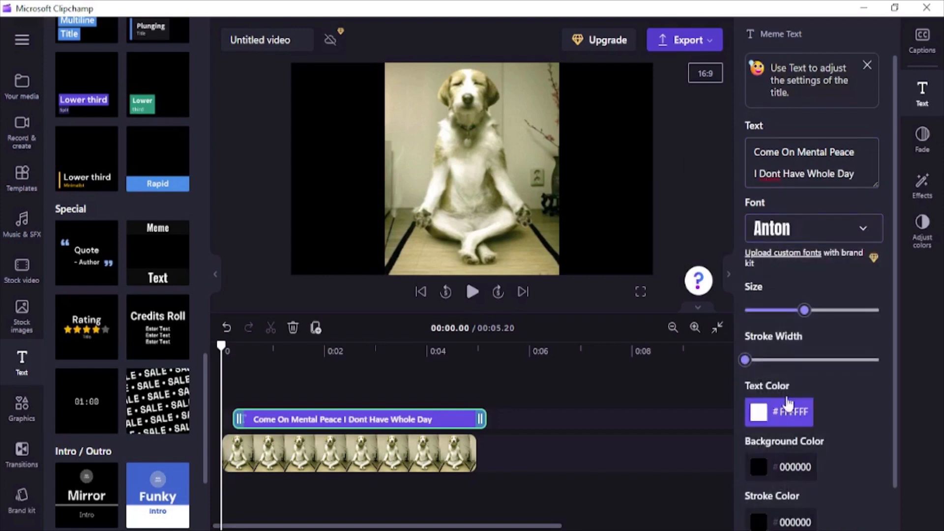
{"action": "left_click", "coordinate": [271, 348]}
{"action": "left_click", "coordinate": [763, 416]}
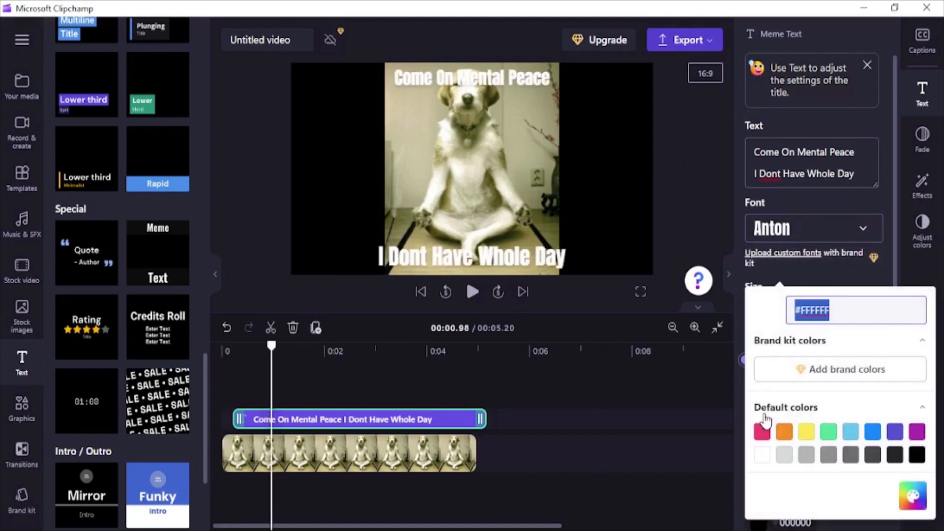
{"action": "left_click", "coordinate": [913, 496]}
{"action": "left_click", "coordinate": [912, 352]}
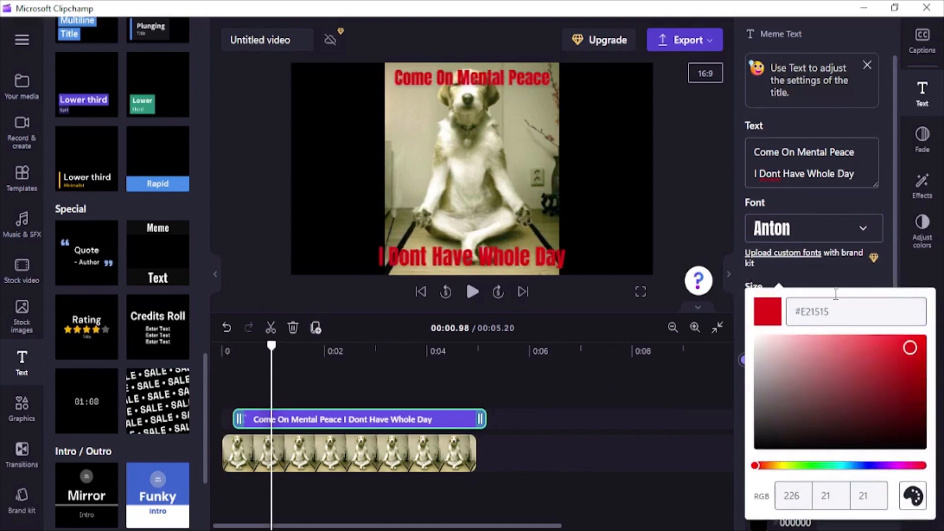
{"action": "left_click", "coordinate": [825, 283]}
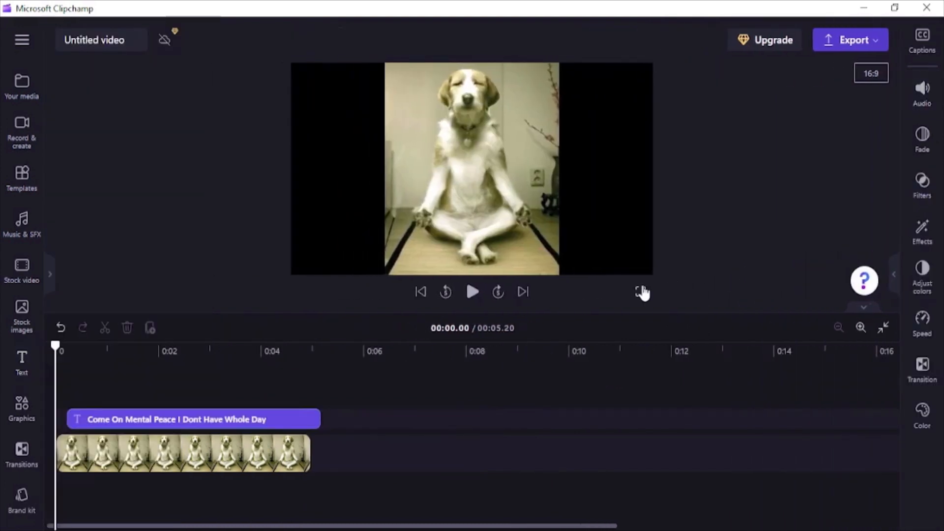
- Play the dog meme in full screen from the beginning
{"action": "left_click", "coordinate": [641, 292]}
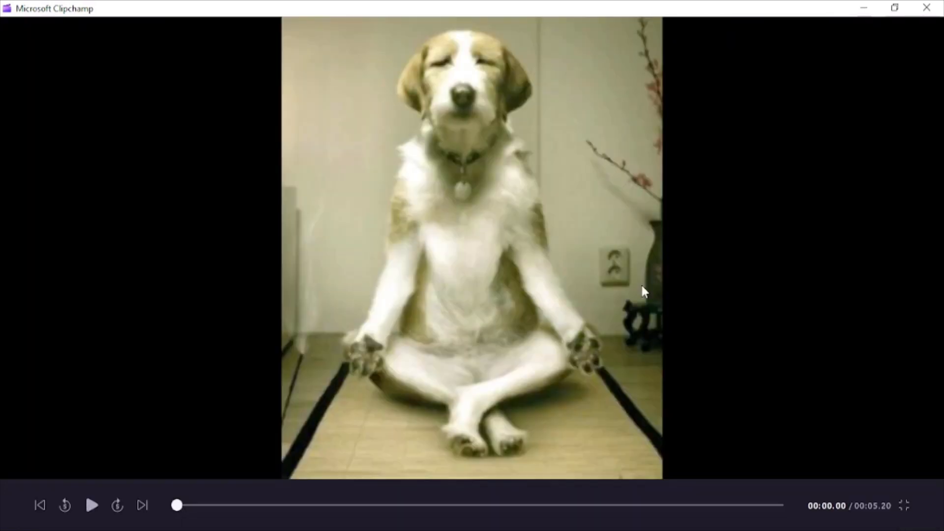
{"action": "left_click", "coordinate": [90, 512]}
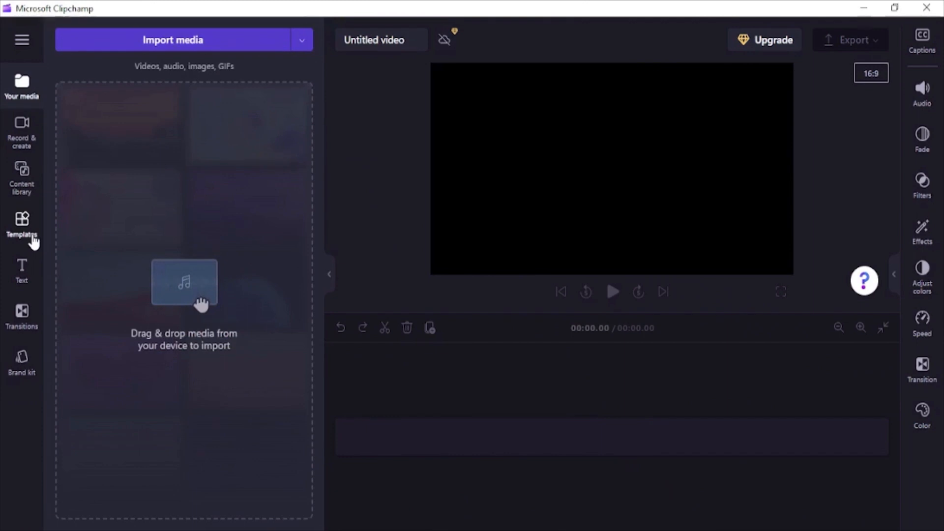
- Search the templates for "meme" and preview the results in a widened view
{"action": "left_click", "coordinate": [31, 238]}
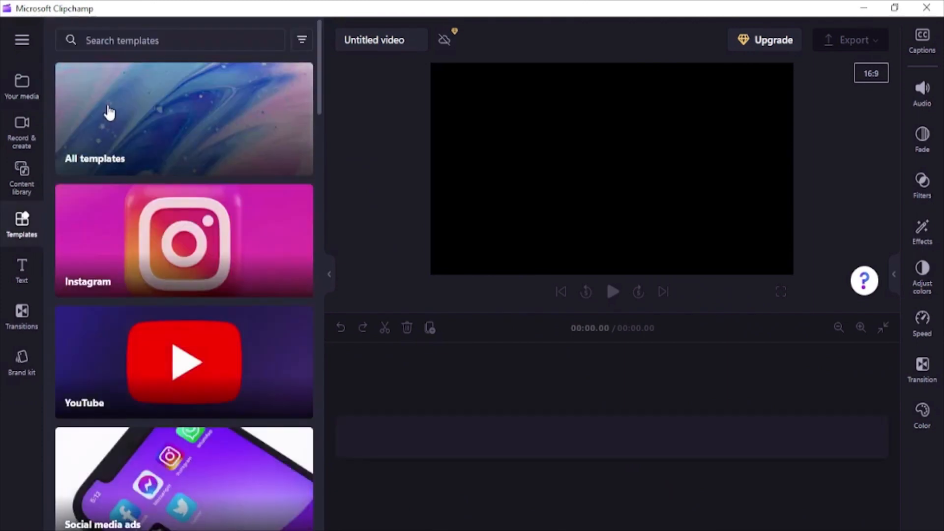
{"action": "left_click", "coordinate": [137, 41]}
{"action": "type", "text": "meme"}
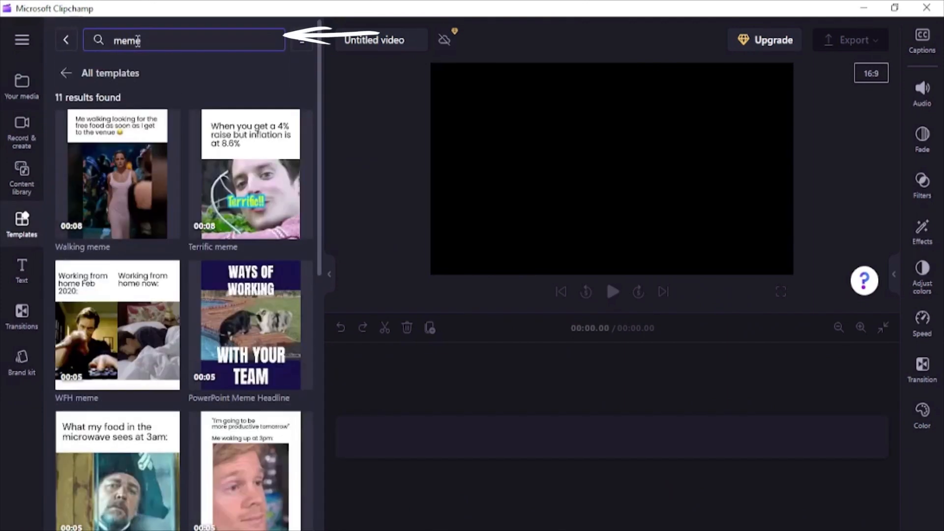
{"action": "left_click_drag", "start_coordinate": [323, 213], "coordinate": [519, 213]}
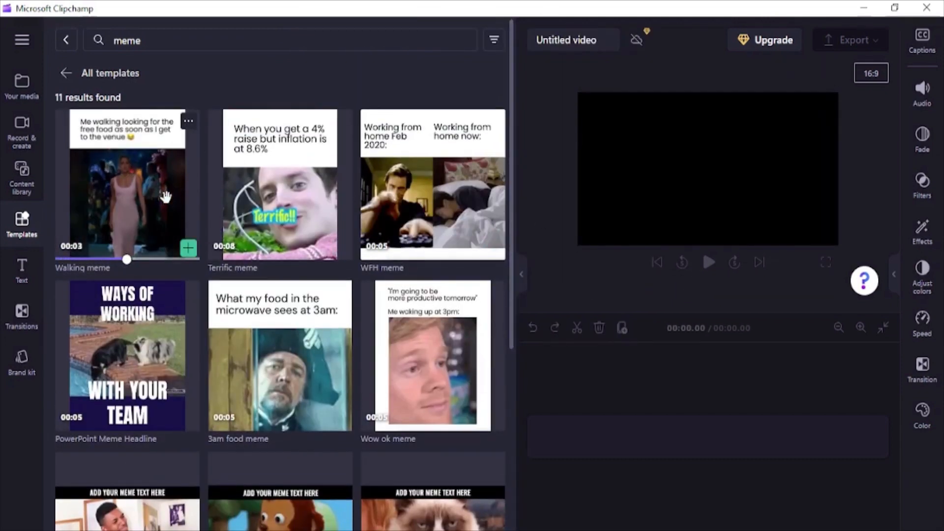
{"action": "mouse_move", "coordinate": [343, 195]}
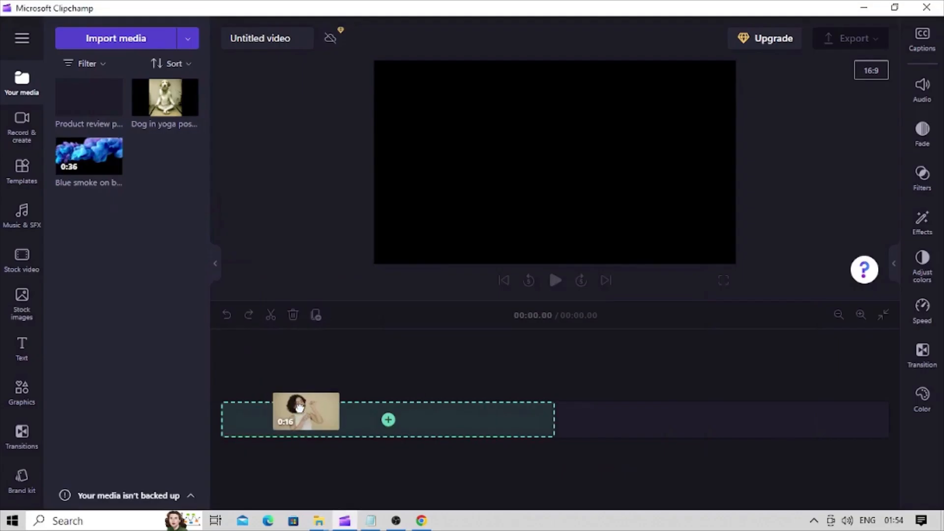
- Place the Product review pexels video at the start of the timeline and add the Rating title above it
{"action": "left_click_drag", "start_coordinate": [296, 412], "coordinate": [303, 416]}
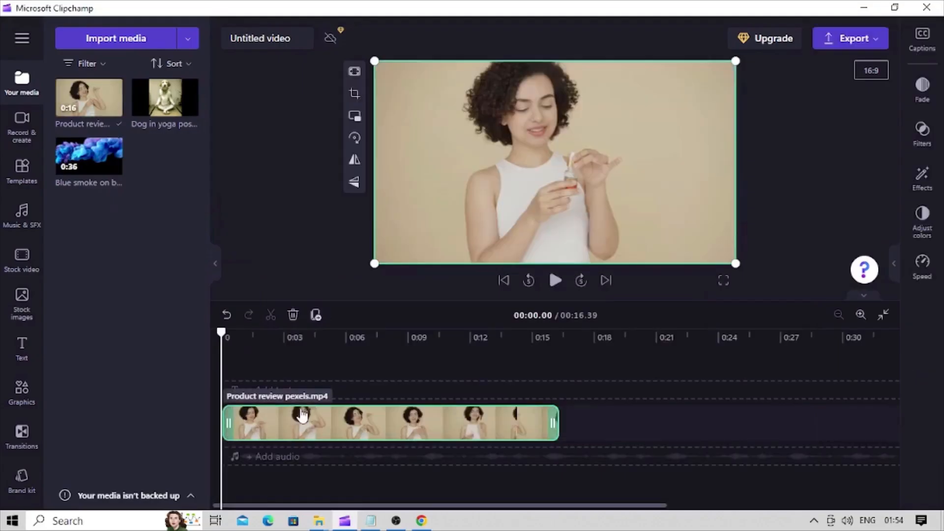
{"action": "left_click", "coordinate": [21, 355]}
{"action": "left_click_drag", "start_coordinate": [205, 117], "coordinate": [237, 424]}
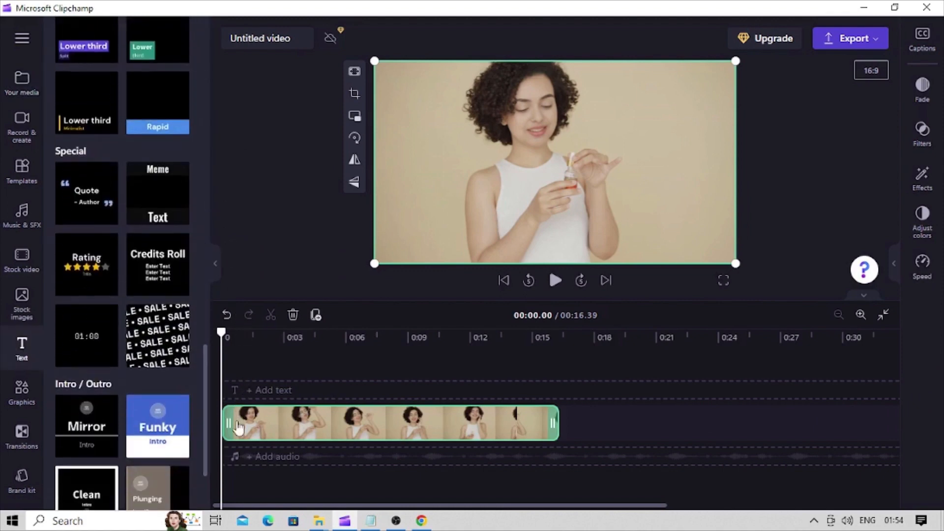
{"action": "mouse_move", "coordinate": [99, 269]}
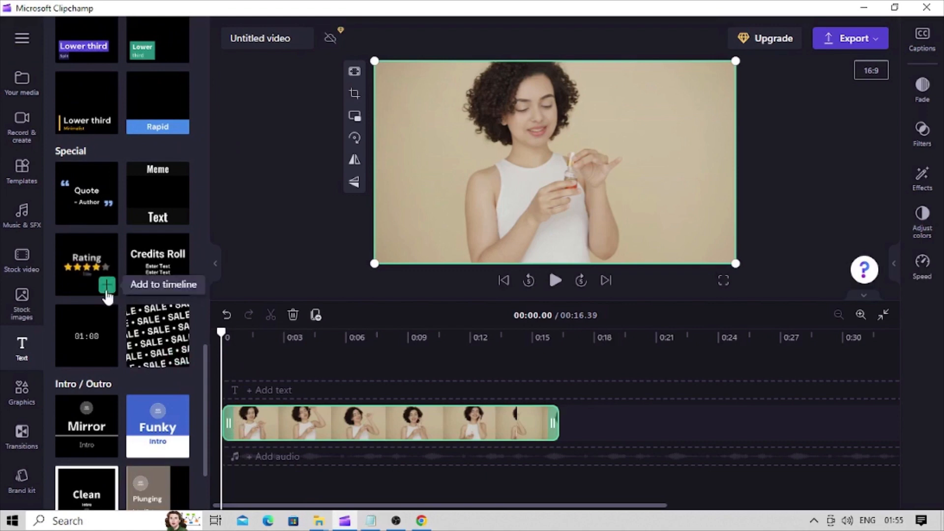
{"action": "left_click", "coordinate": [106, 285]}
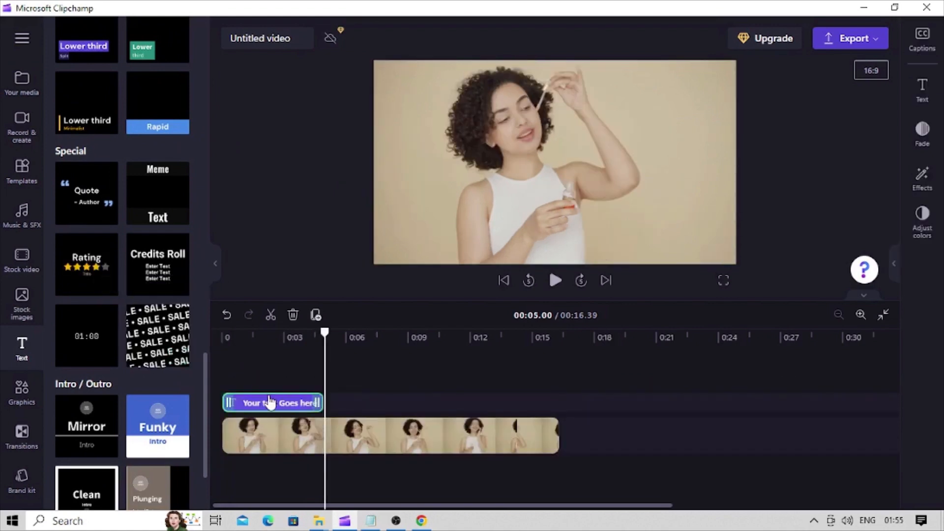
- Shift the Rating title to start at about 0:01 and extend its end to about 0:15 over the product video
{"action": "left_click_drag", "start_coordinate": [262, 405], "coordinate": [278, 407]}
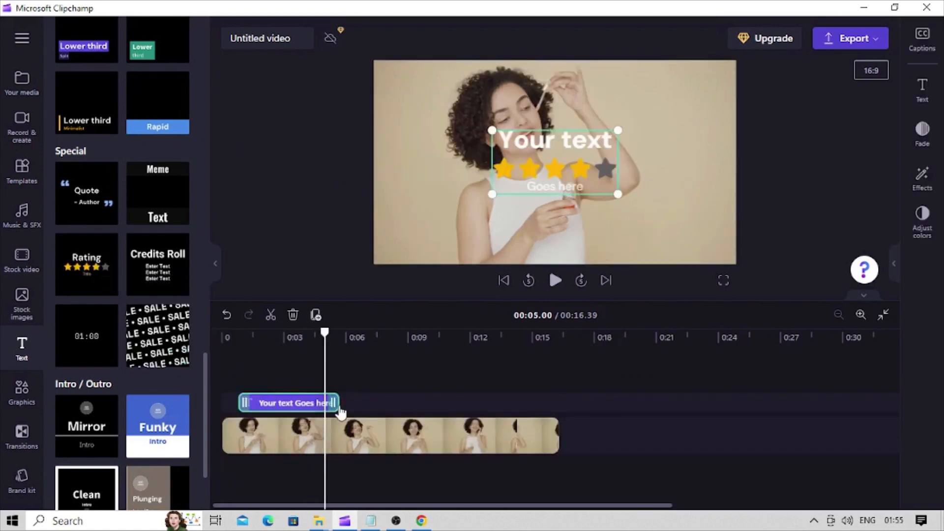
{"action": "left_click_drag", "start_coordinate": [341, 408], "coordinate": [538, 417]}
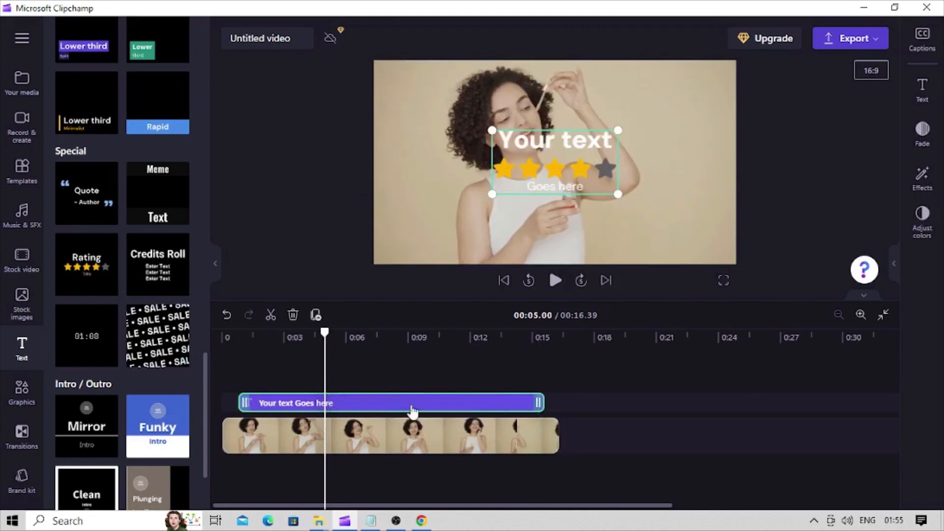
{"action": "left_click", "coordinate": [215, 263]}
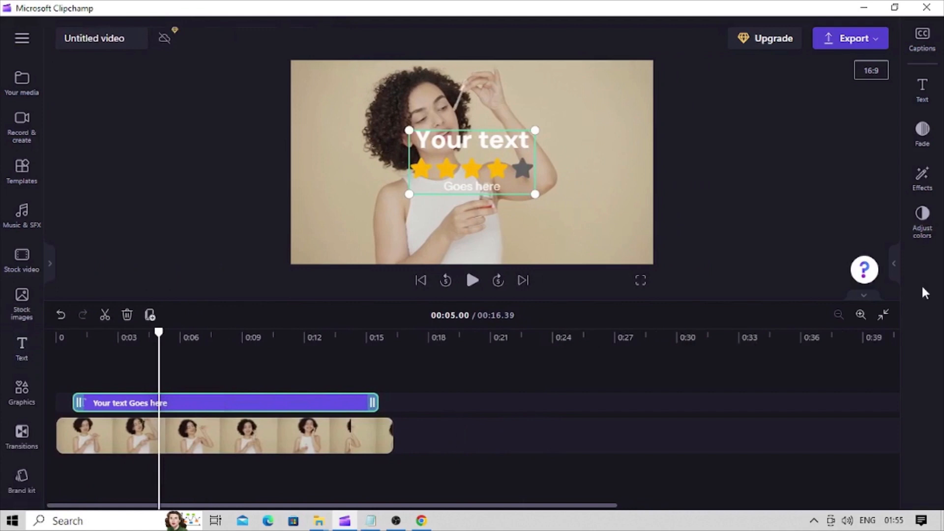
- Replace the Rating title's placeholder lines with "ABC Cosmetics" and "Amazing"
{"action": "left_click", "coordinate": [919, 92]}
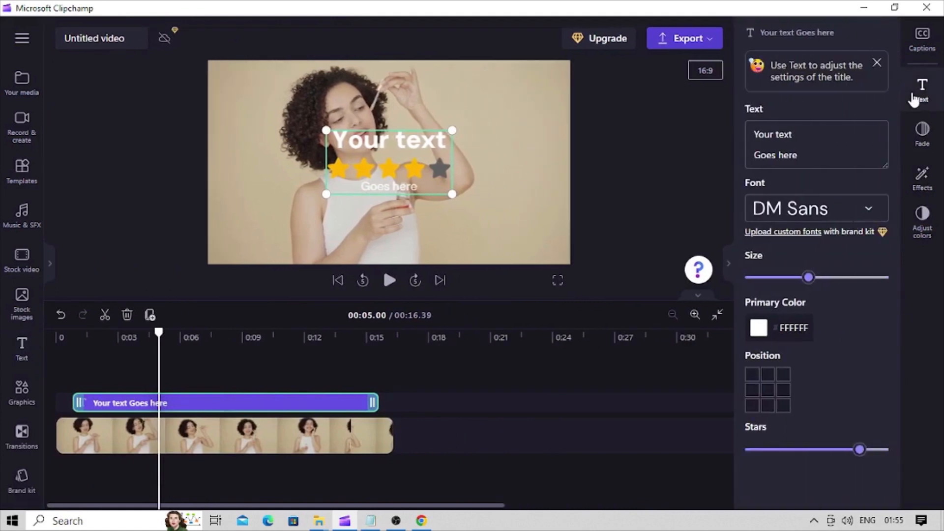
{"action": "left_click_drag", "start_coordinate": [829, 138], "coordinate": [733, 136]}
{"action": "type", "text": "ABC "}
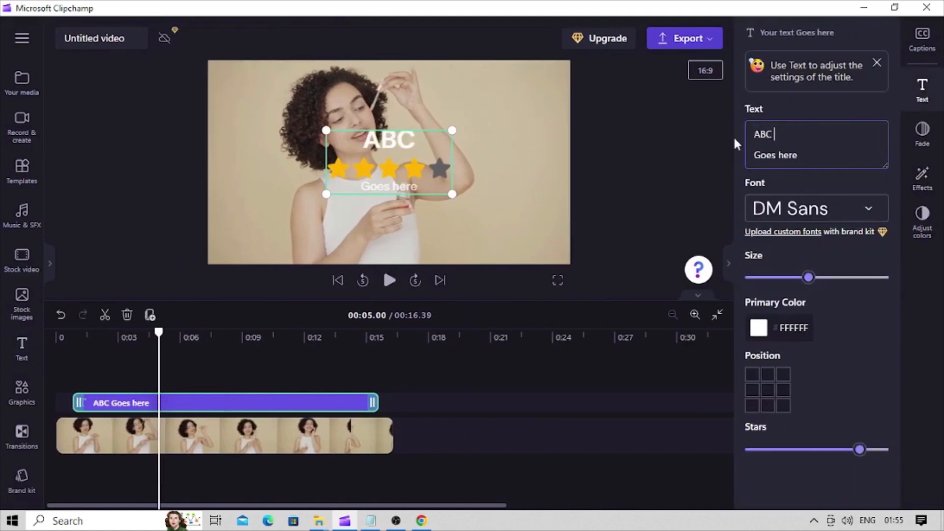
{"action": "type", "text": "Cosmetics"}
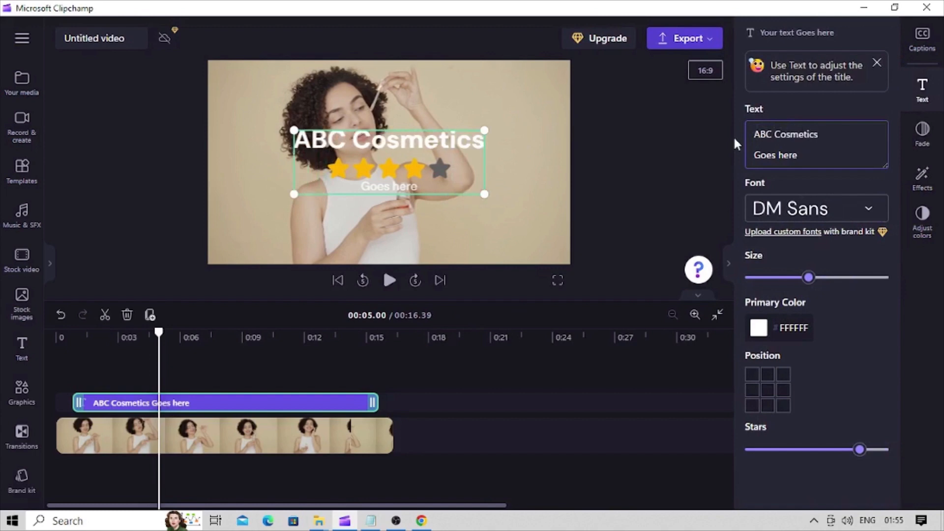
{"action": "key", "text": "Down"}
{"action": "key", "text": "shift+Home"}
{"action": "type", "text": "Amazing"}
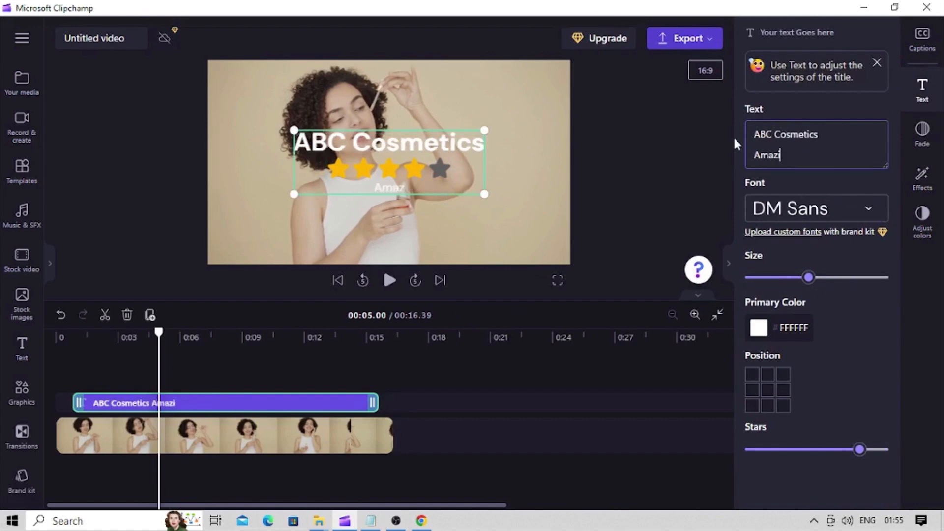
- Set the Rating title's primary colour to black #000000 and slightly increase its size
{"action": "left_click", "coordinate": [759, 328]}
{"action": "left_click", "coordinate": [917, 437]}
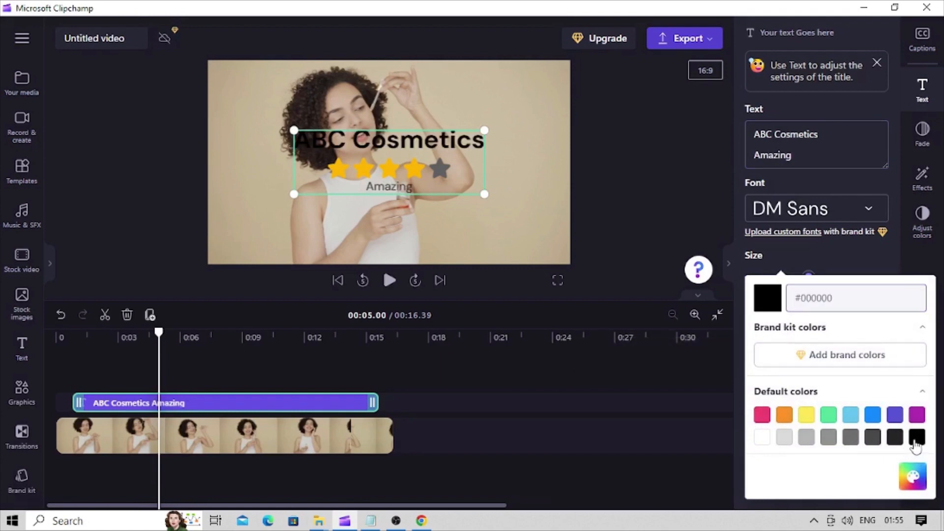
{"action": "left_click", "coordinate": [841, 254]}
{"action": "left_click_drag", "start_coordinate": [811, 283], "coordinate": [821, 284]}
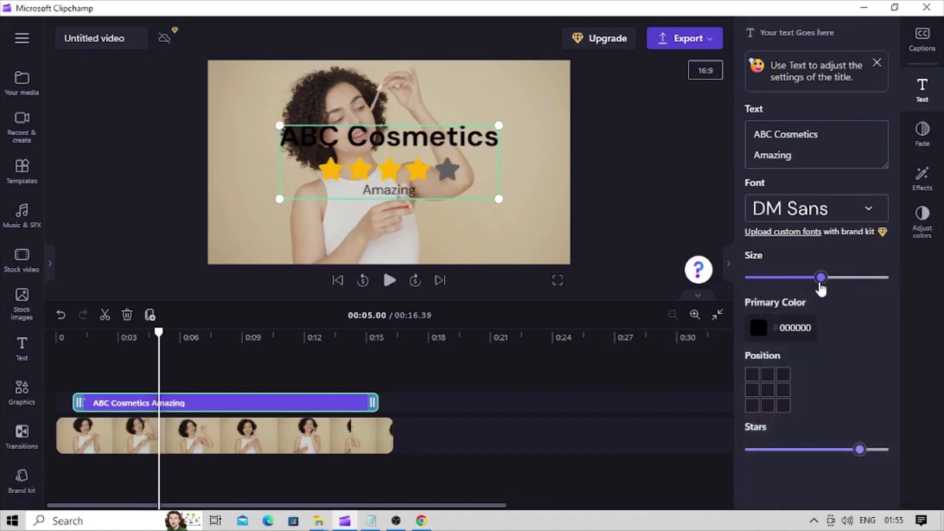
- Place the Rating title in the bottom-centre preset position and raise its rating to five stars
{"action": "left_click", "coordinate": [767, 406]}
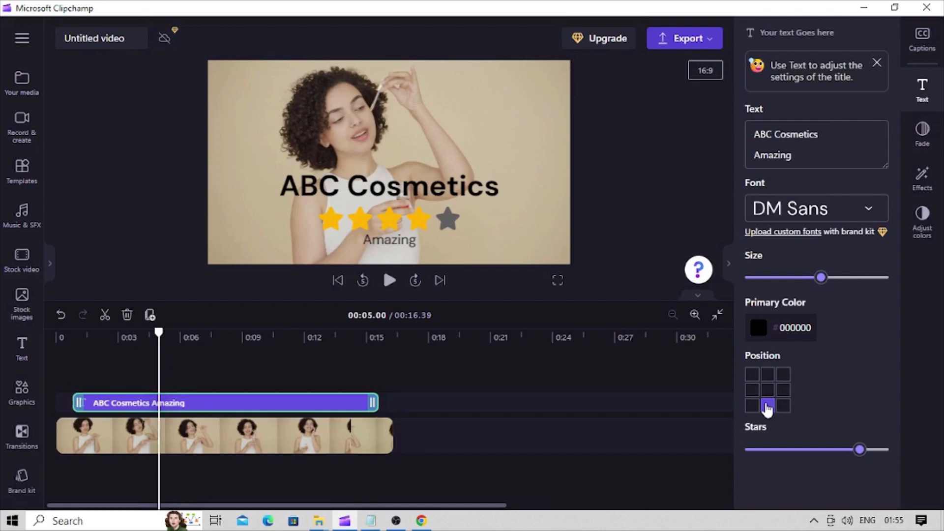
{"action": "left_click_drag", "start_coordinate": [857, 452], "coordinate": [883, 467]}
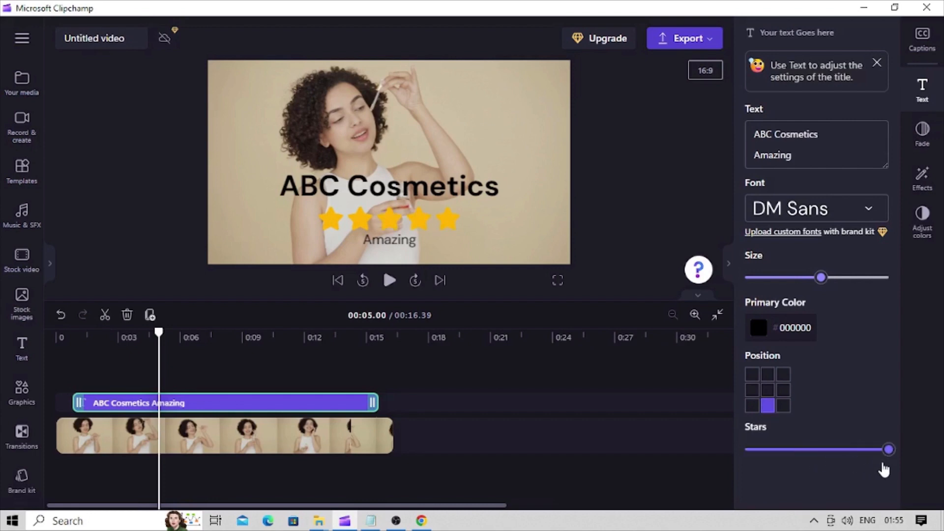
- Play the product review video with its rating title in full screen from the beginning
{"action": "left_click", "coordinate": [555, 282]}
{"action": "left_click", "coordinate": [40, 487]}
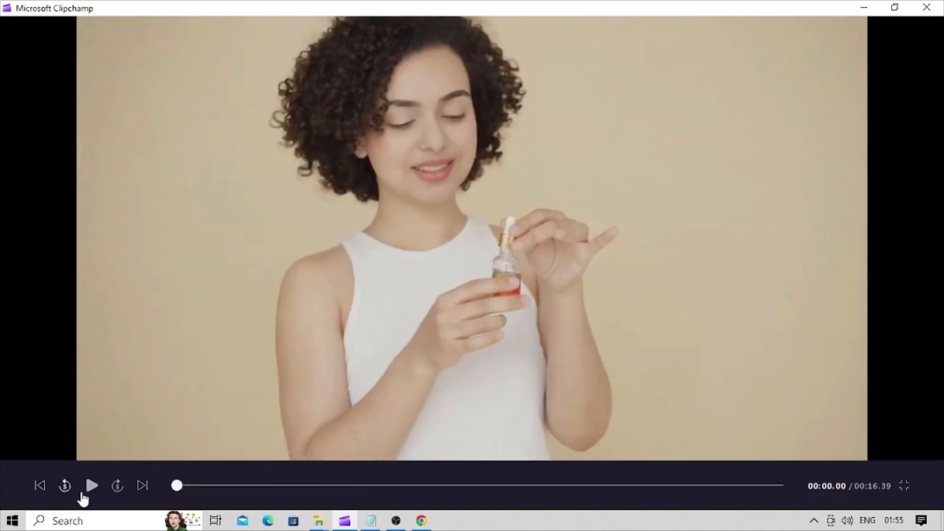
{"action": "left_click", "coordinate": [91, 492]}
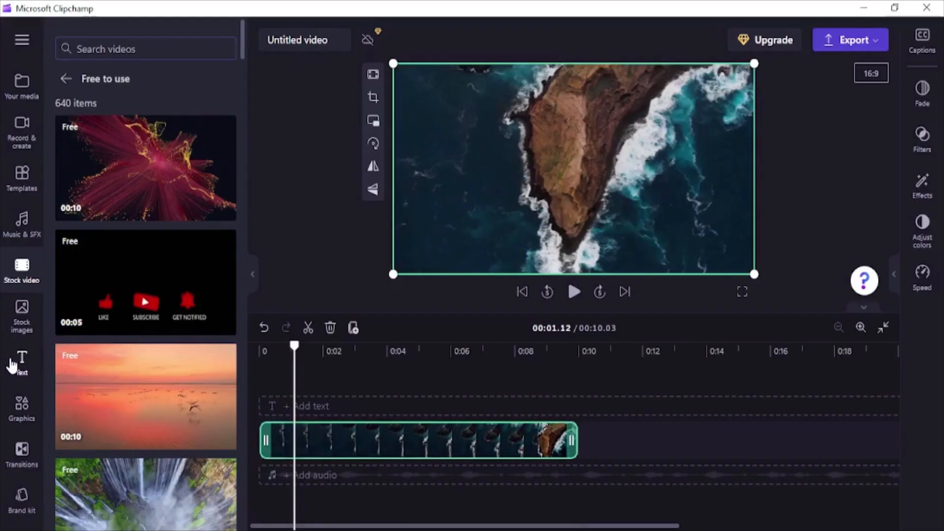
- Add the special Quote title to the text track above the island video and open its text settings
{"action": "left_click", "coordinate": [19, 363]}
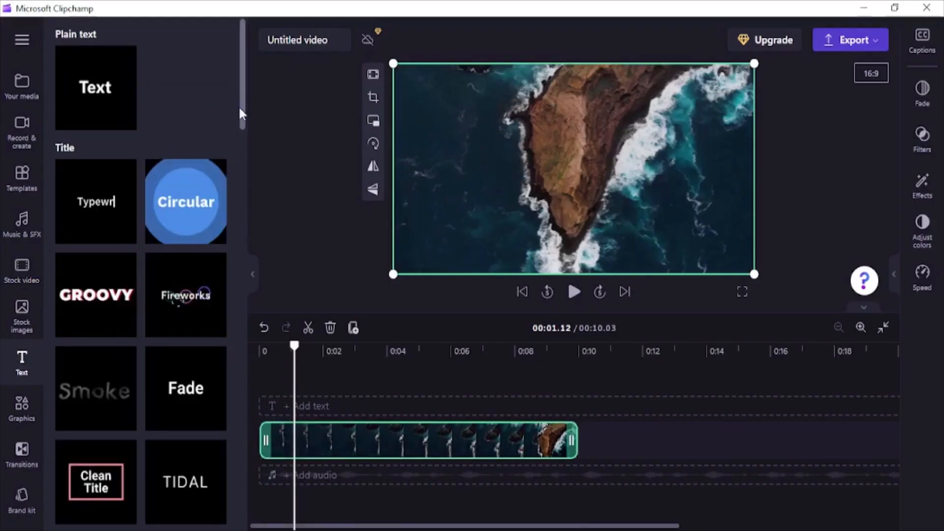
{"action": "left_click_drag", "start_coordinate": [239, 109], "coordinate": [248, 424]}
{"action": "mouse_move", "coordinate": [99, 315]}
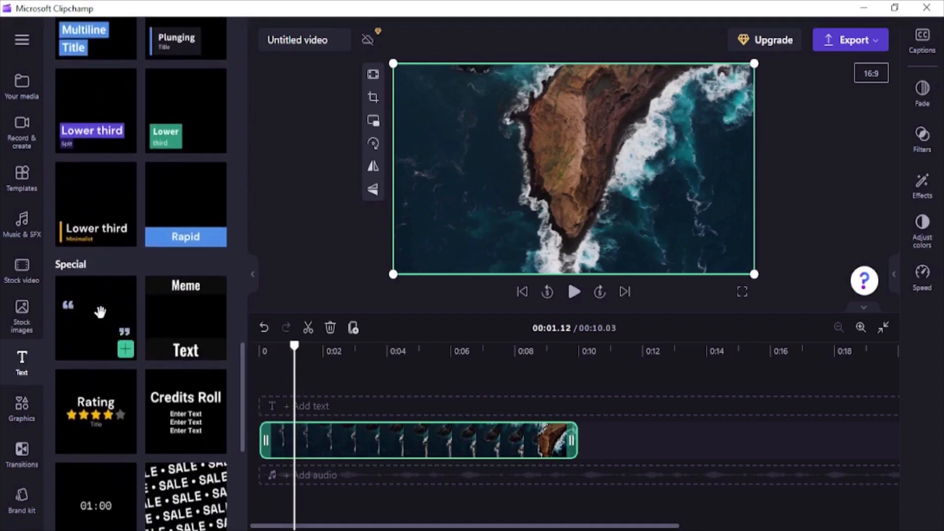
{"action": "left_click_drag", "start_coordinate": [100, 312], "coordinate": [295, 409]}
{"action": "left_click", "coordinate": [925, 96]}
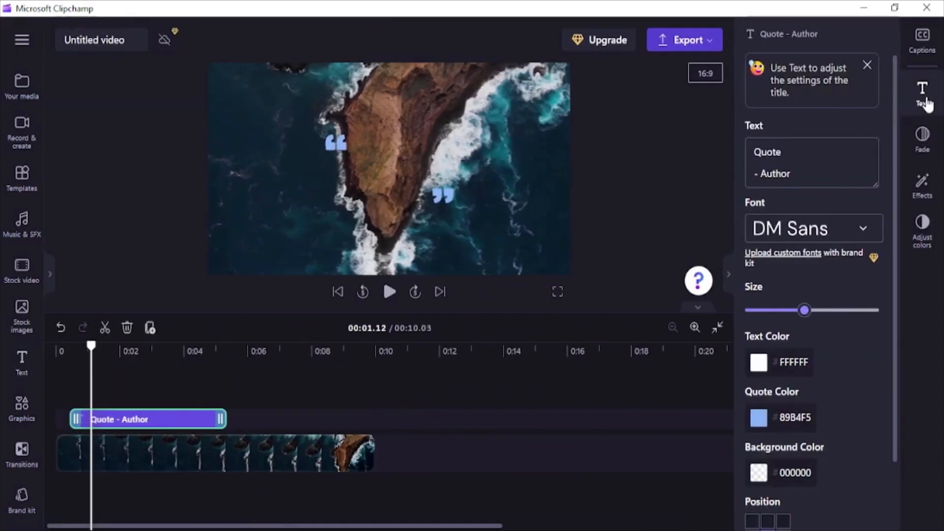
- Replace the placeholder quote with "Success Is Never Permanent &" and "Failure IS Never Final" on a new line
{"action": "left_click", "coordinate": [799, 150]}
{"action": "key", "text": "BackSpace"}
{"action": "key", "text": "BackSpace"}
{"action": "key", "text": "BackSpace"}
{"action": "key", "text": "BackSpace"}
{"action": "key", "text": "BackSpace"}
{"action": "type", "text": "Success Is"}
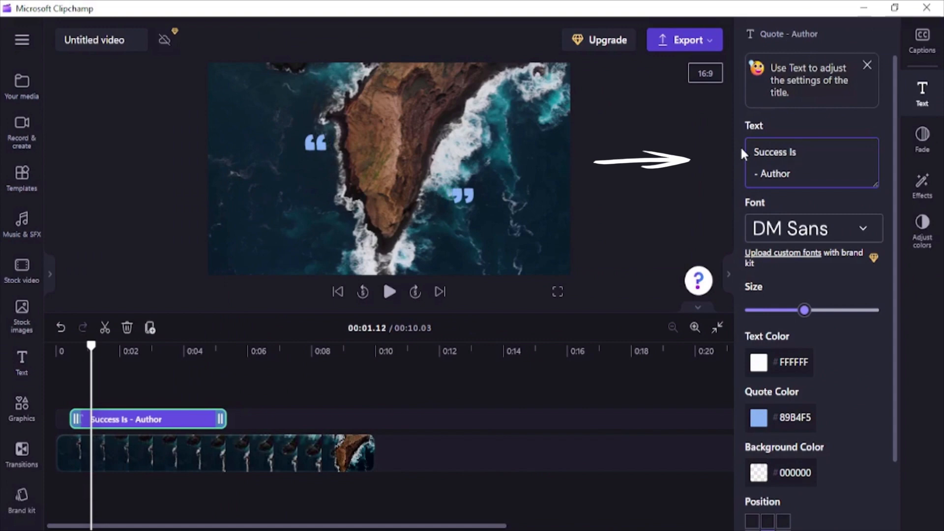
{"action": "type", "text": " Never Permanent &"}
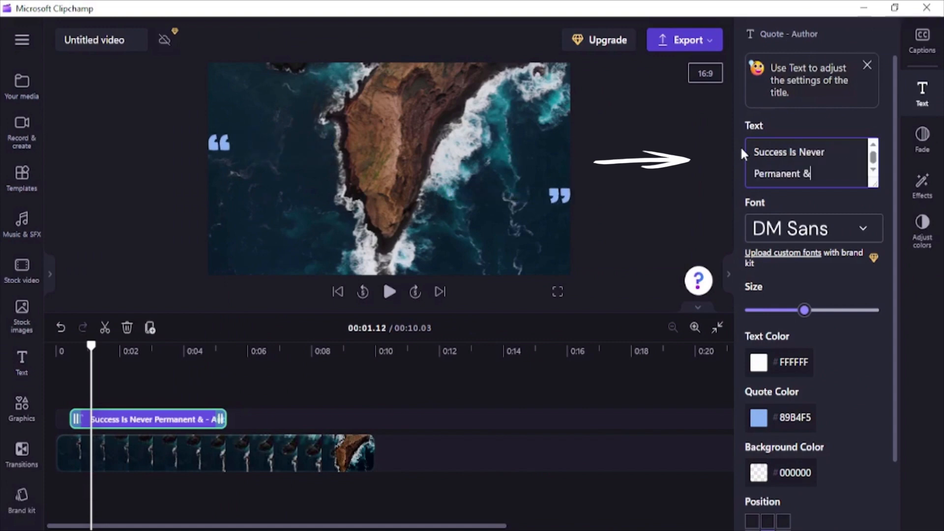
{"action": "key", "text": "Return"}
{"action": "type", "text": "Failure IS Never "}
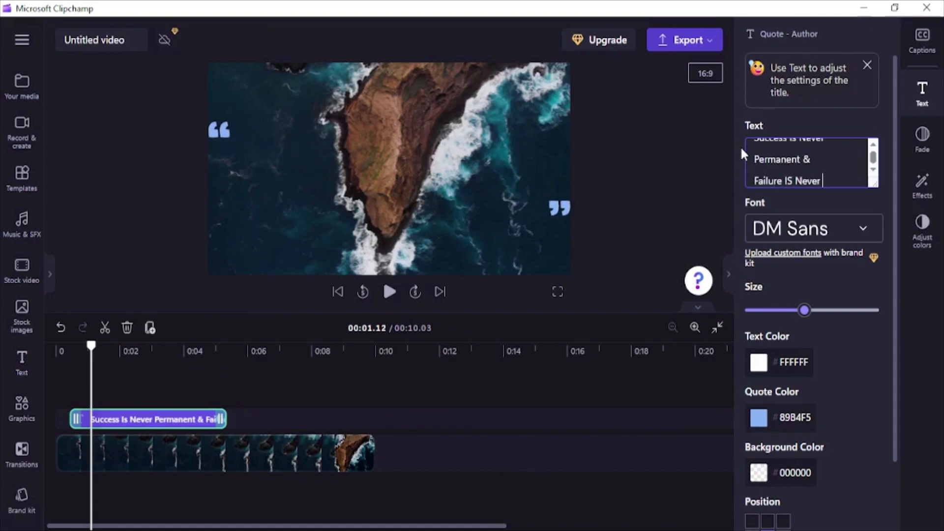
{"action": "type", "text": "Final"}
- Replace the quote's placeholder author with "MIKE DITKA"
{"action": "key", "text": "Down"}
{"action": "key", "text": "ctrl+shift+Left"}
{"action": "type", "text": "MIKE DITKA"}
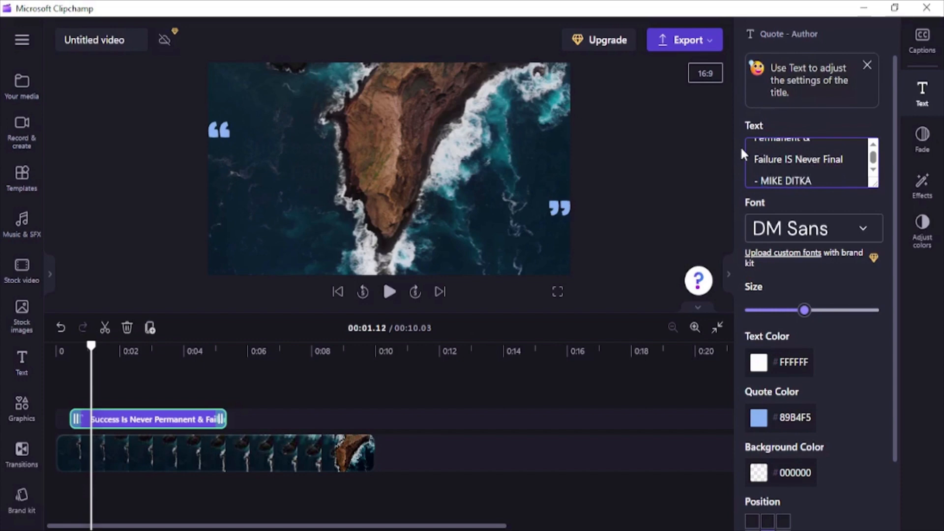
- Set the quote title's font to Bebas Neue and slightly increase its size
{"action": "left_click", "coordinate": [804, 235]}
{"action": "left_click", "coordinate": [793, 520]}
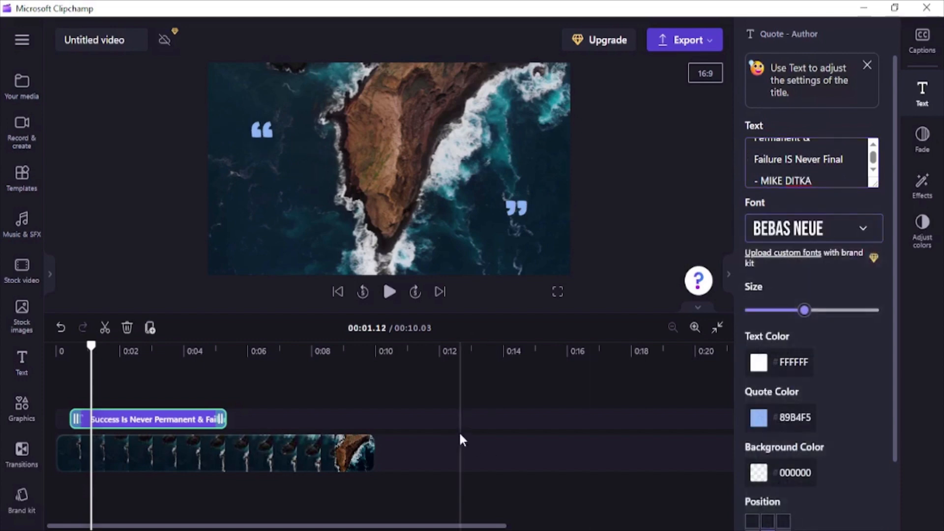
{"action": "left_click_drag", "start_coordinate": [92, 347], "coordinate": [112, 349]}
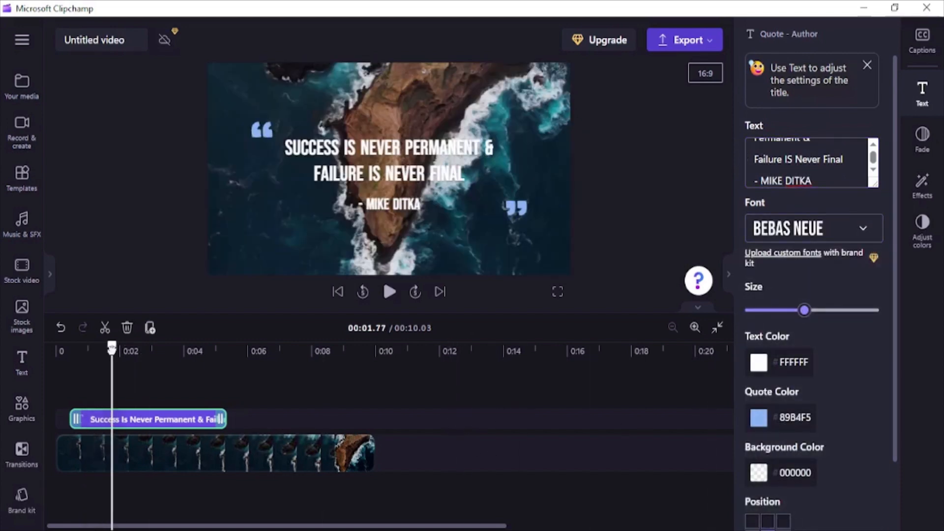
{"action": "left_click_drag", "start_coordinate": [806, 310], "coordinate": [809, 313]}
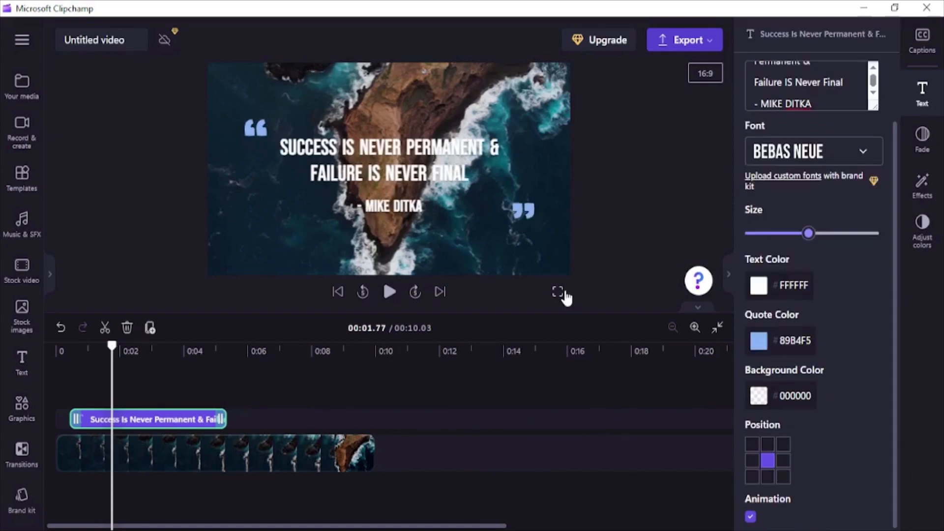
- Preview the island video with its quote title in full screen
{"action": "left_click", "coordinate": [557, 291]}
{"action": "left_click", "coordinate": [40, 505]}
{"action": "left_click", "coordinate": [90, 506]}
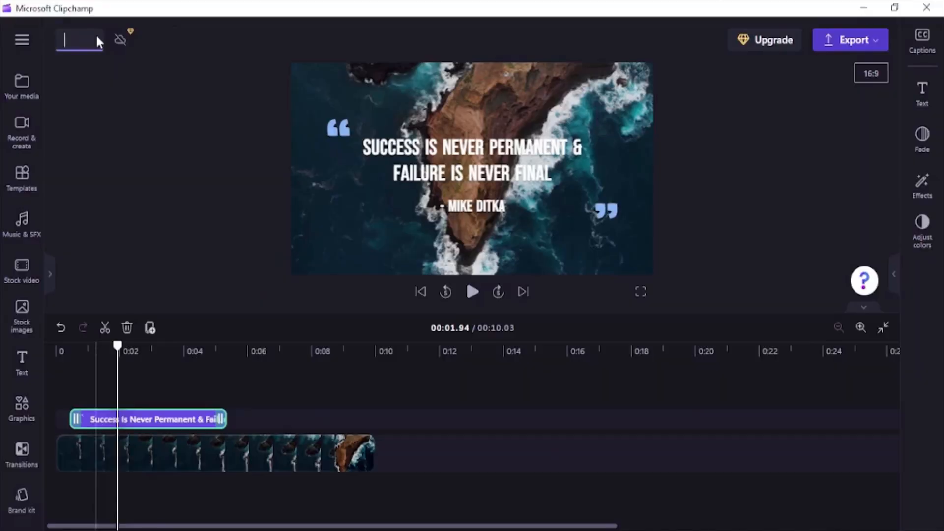
- Rename the project as "Quote Template" and export the video in 1080p quality
{"action": "type", "text": "quote Template"}
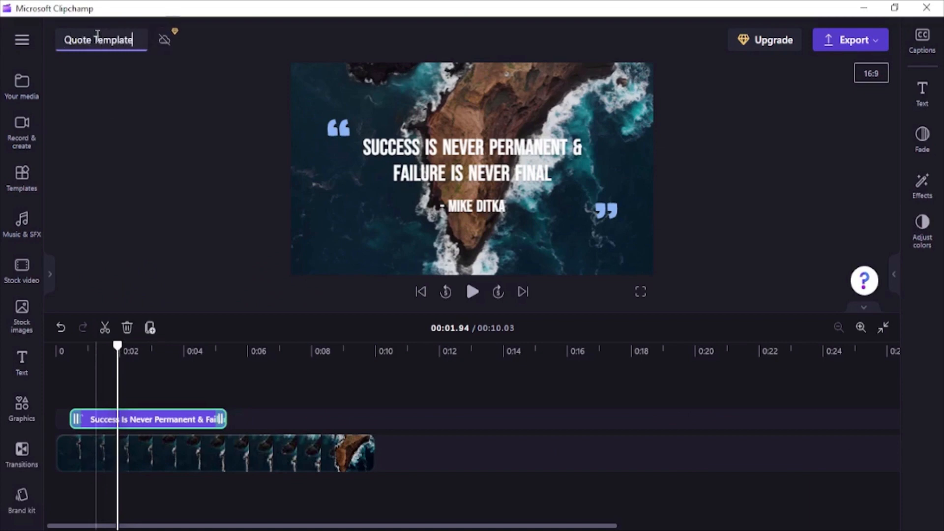
{"action": "left_click", "coordinate": [850, 40]}
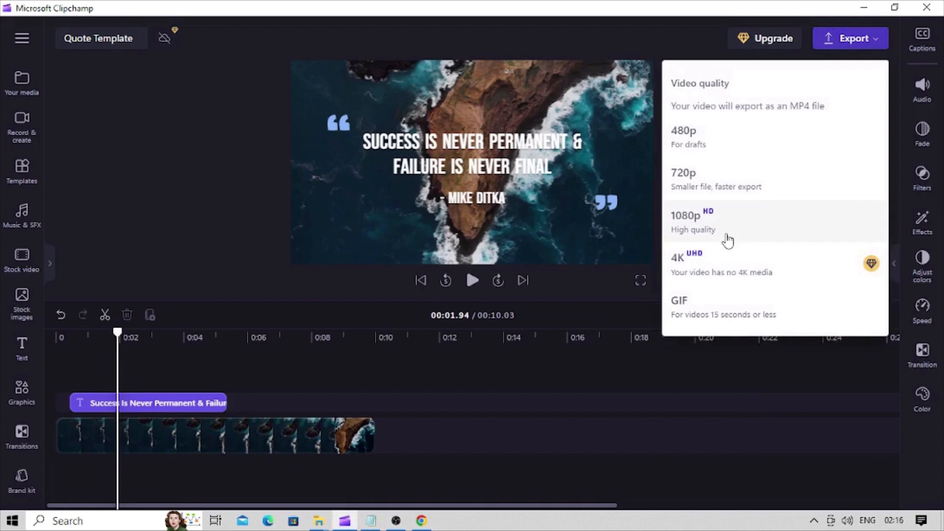
{"action": "left_click", "coordinate": [728, 240]}
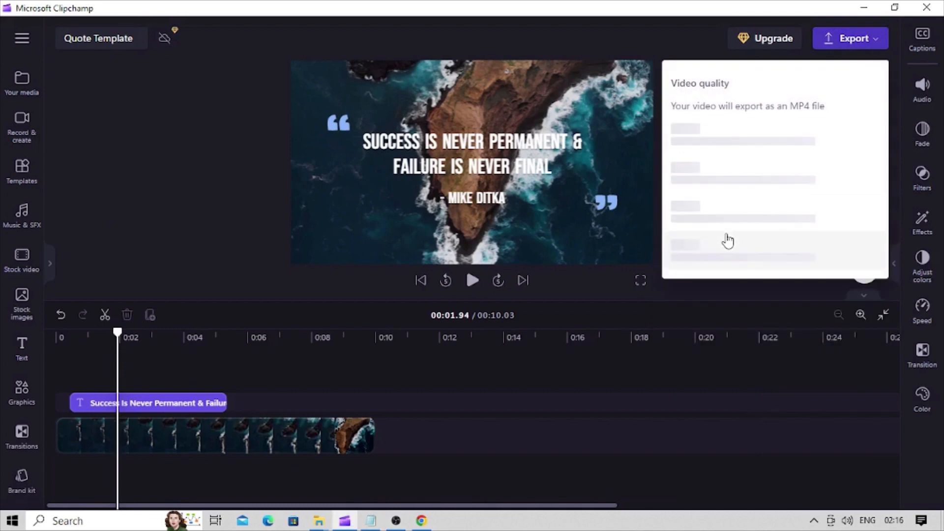